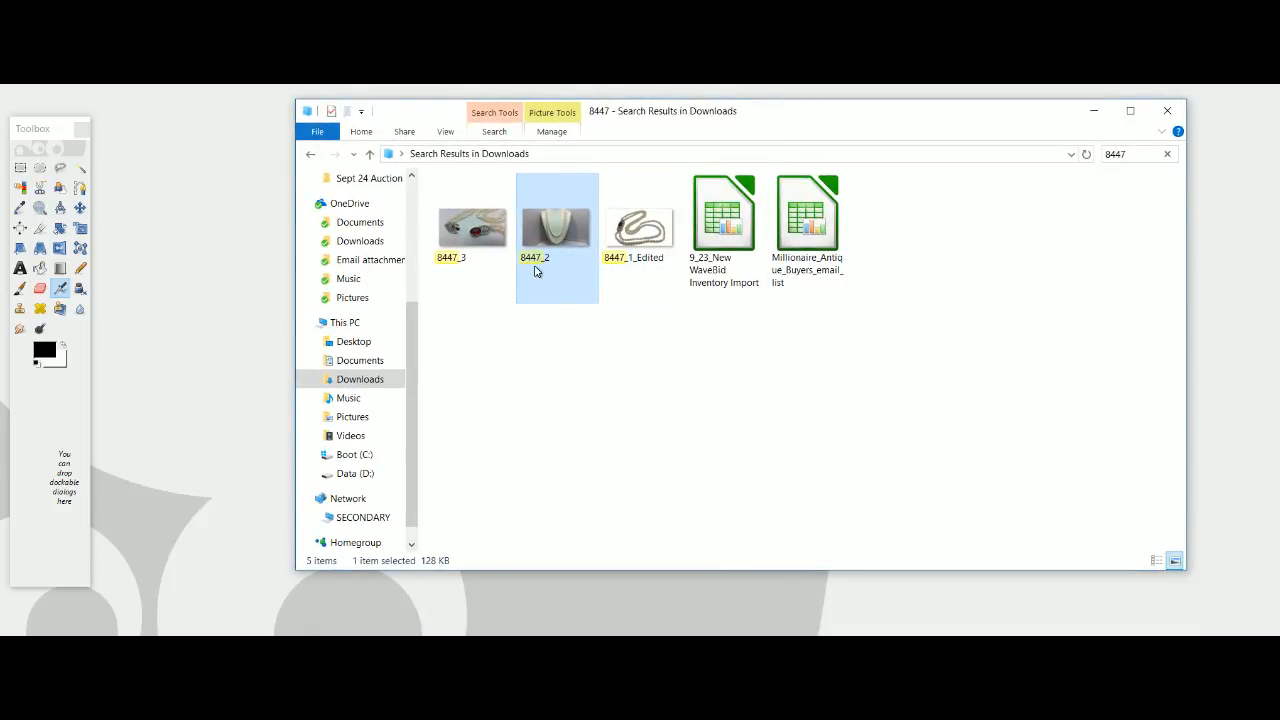
View the finished example picture 8447_1_Edited and close the viewer.
{"action": "left_click", "coordinate": [597, 376]}
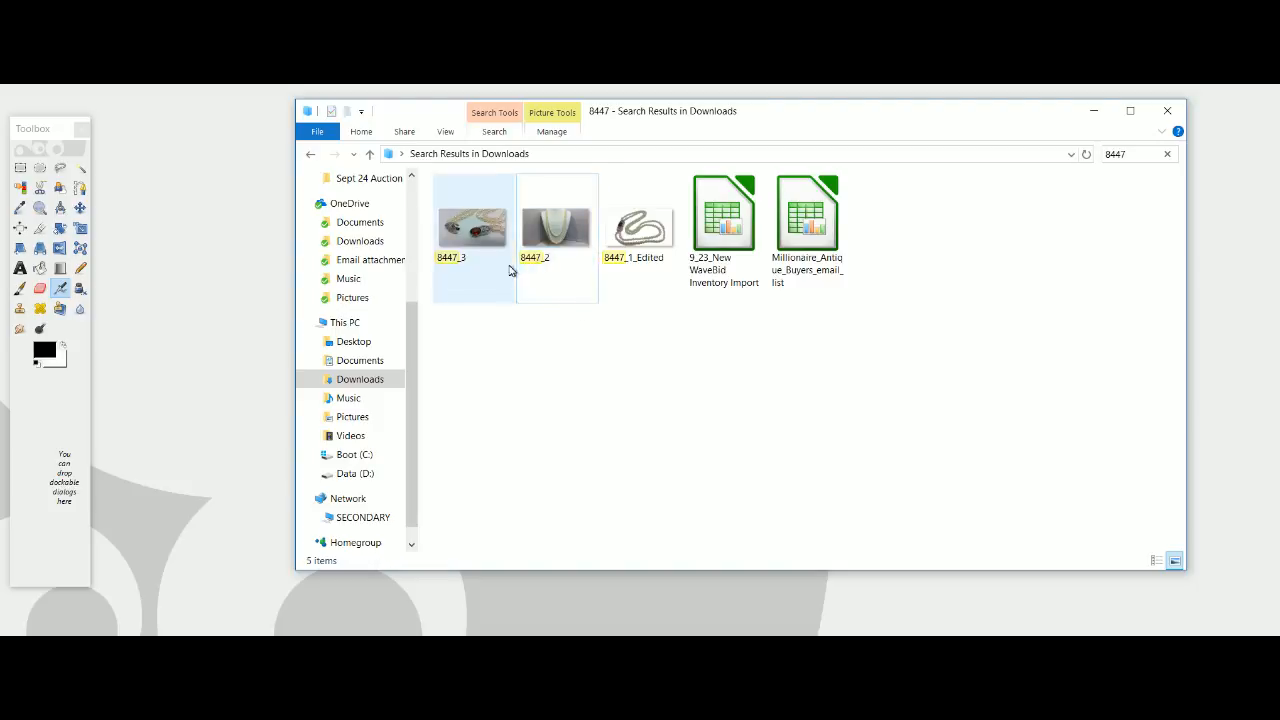
{"action": "double_click", "coordinate": [650, 257]}
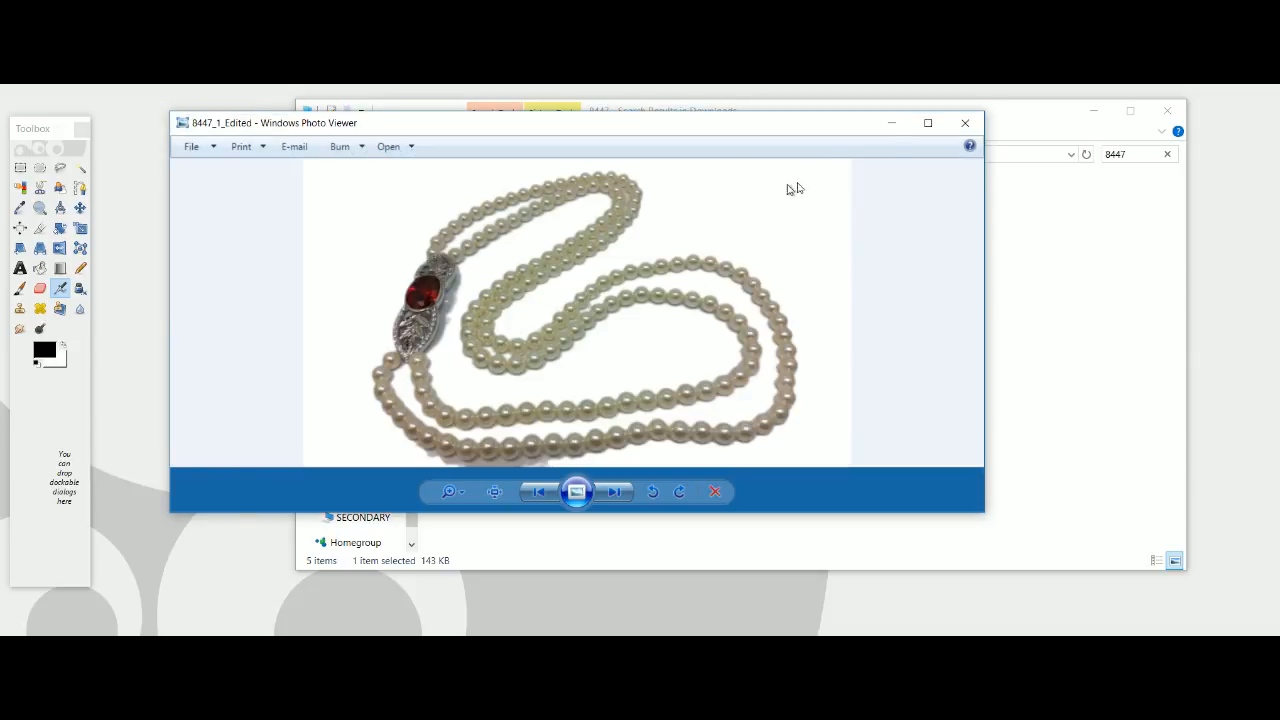
{"action": "left_click", "coordinate": [968, 125]}
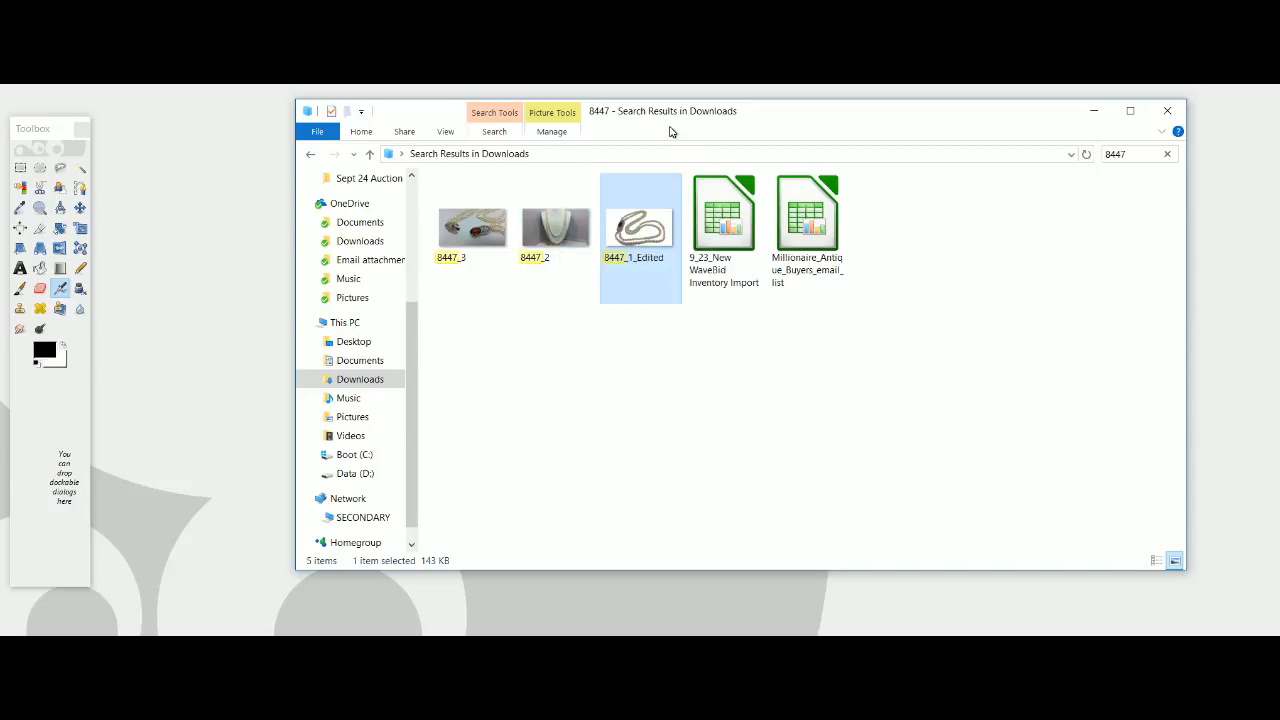
Open the picture 8447_2 in GIMP and maximize its image window.
{"action": "left_click_drag", "start_coordinate": [676, 113], "coordinate": [0, 212]}
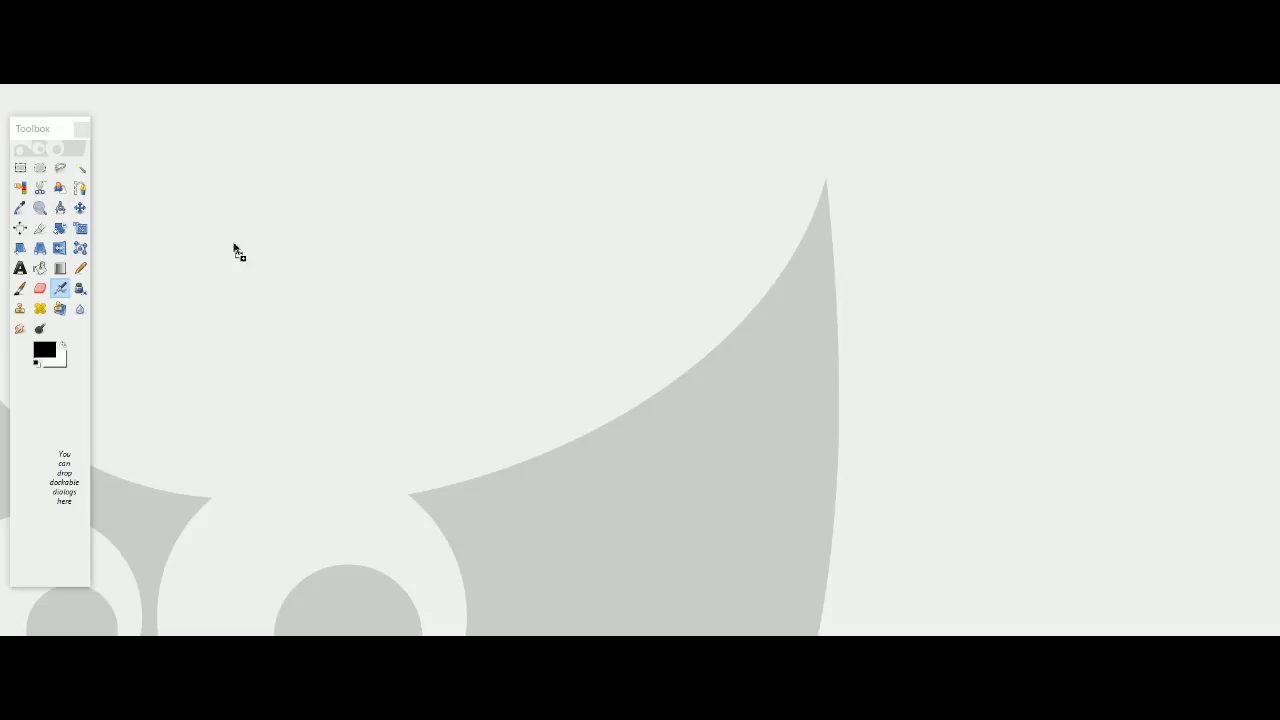
{"action": "left_click_drag", "start_coordinate": [590, 245], "coordinate": [727, 300]}
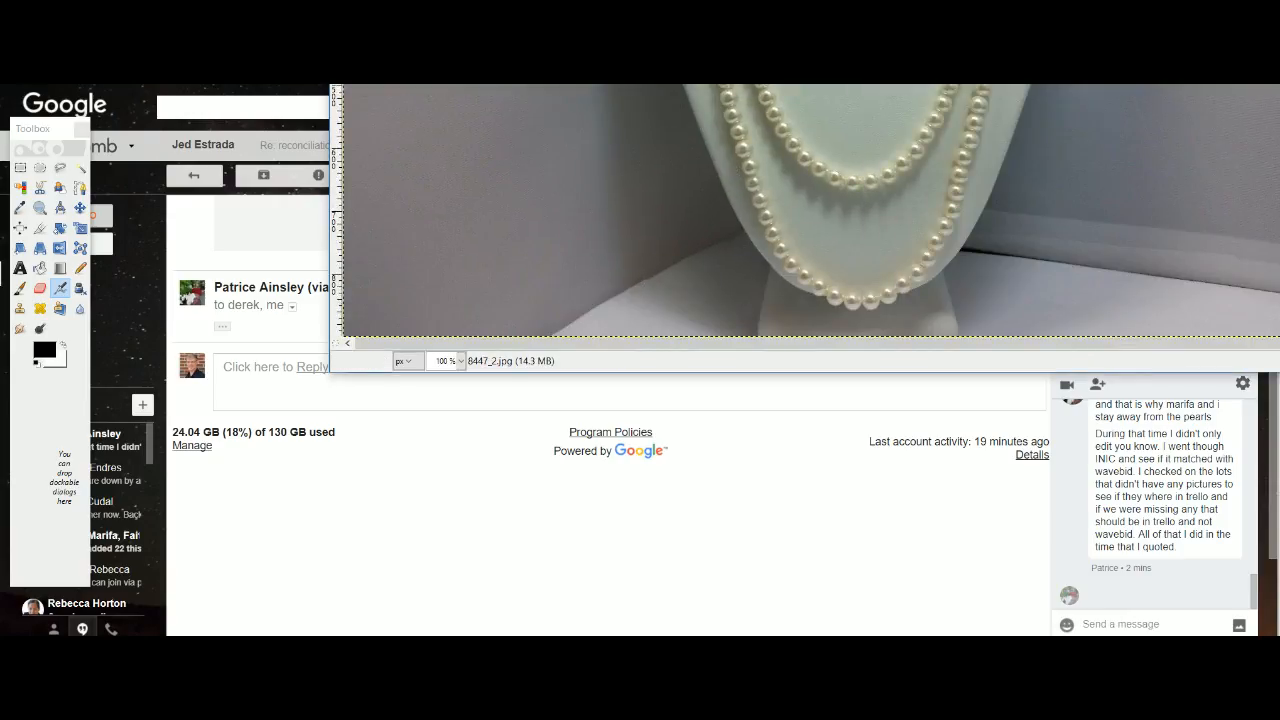
{"action": "left_click_drag", "start_coordinate": [800, 84], "coordinate": [560, 635]}
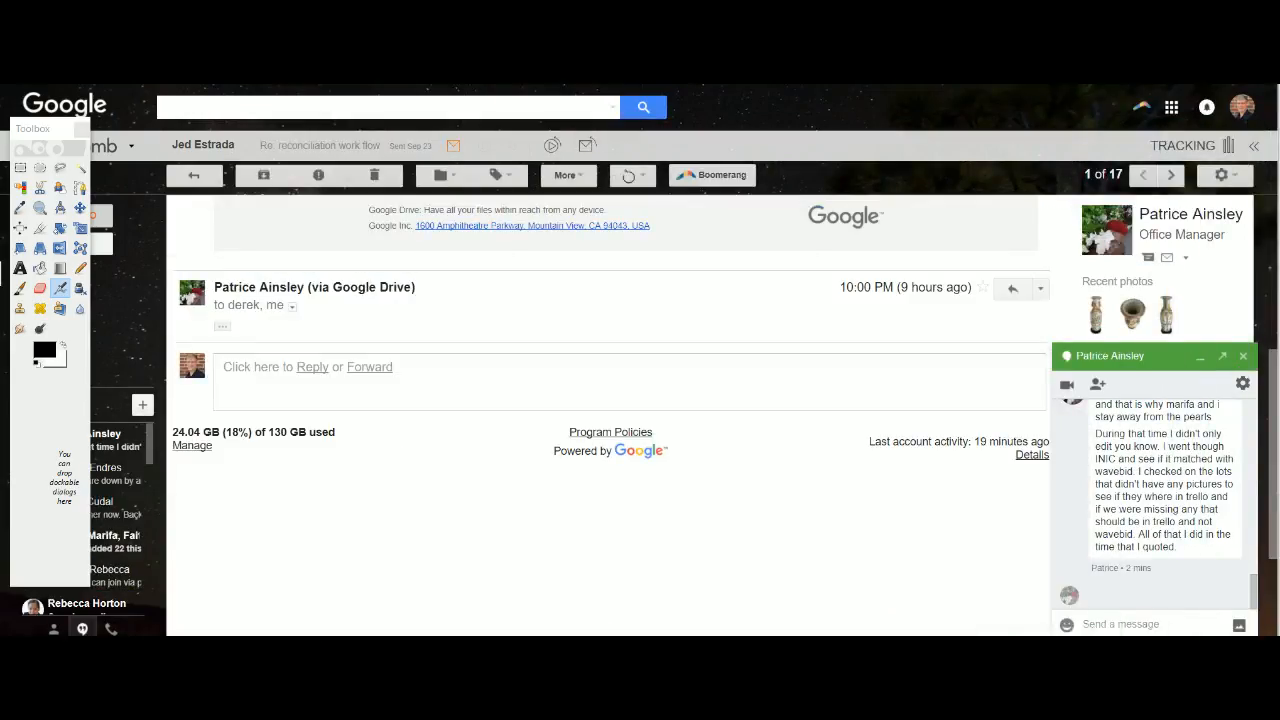
{"action": "key", "text": "super+Up"}
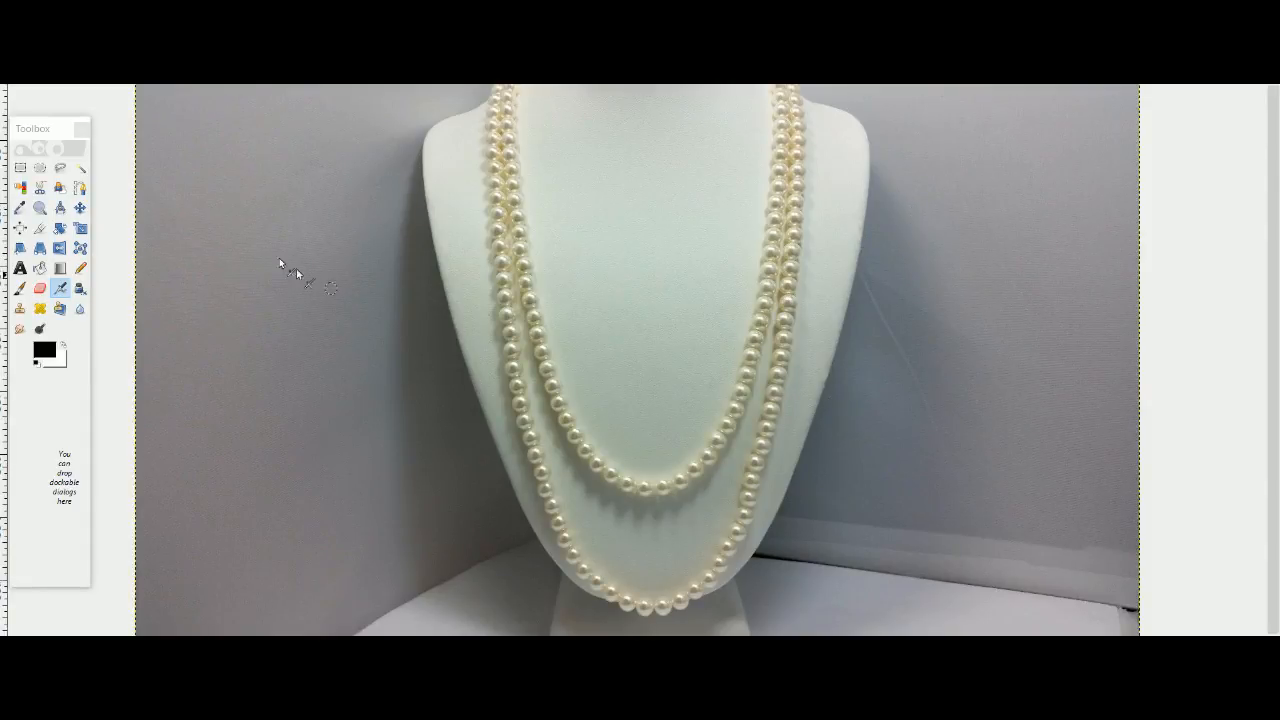
Select the grey backdrop to the left of the necklace bust with Fuzzy Select.
{"action": "left_click", "coordinate": [81, 174]}
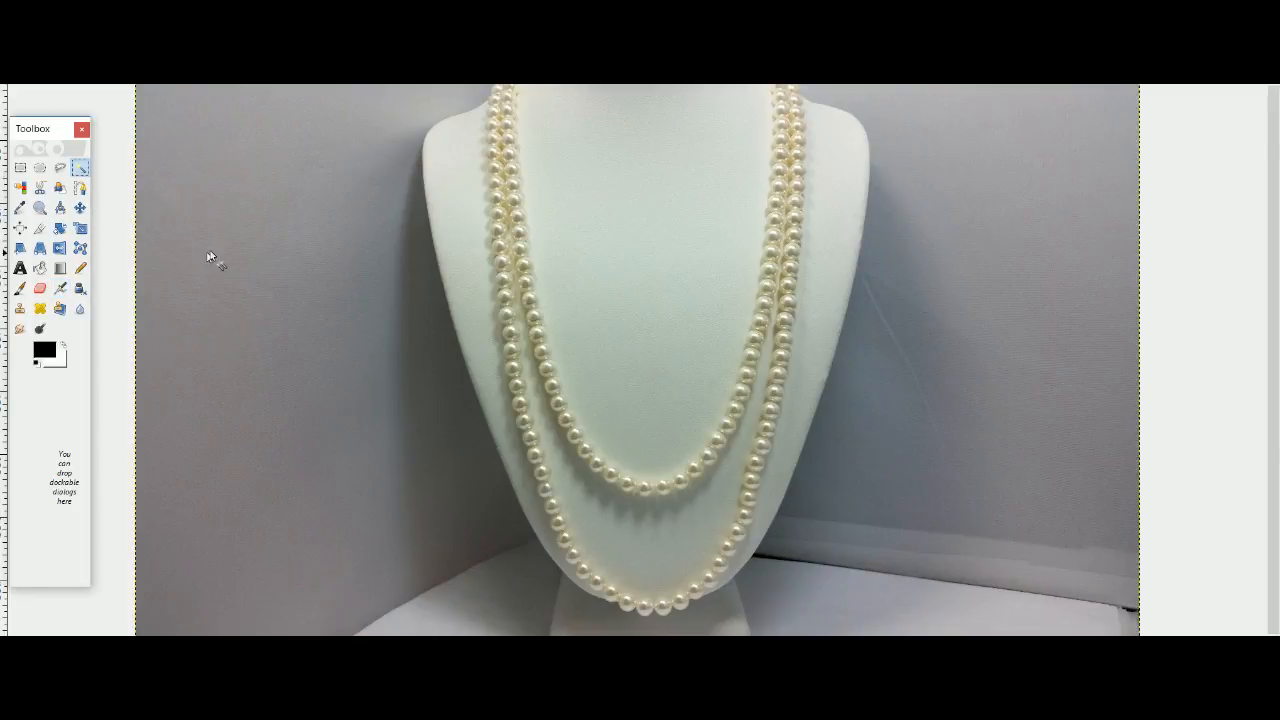
{"action": "left_click", "coordinate": [268, 300]}
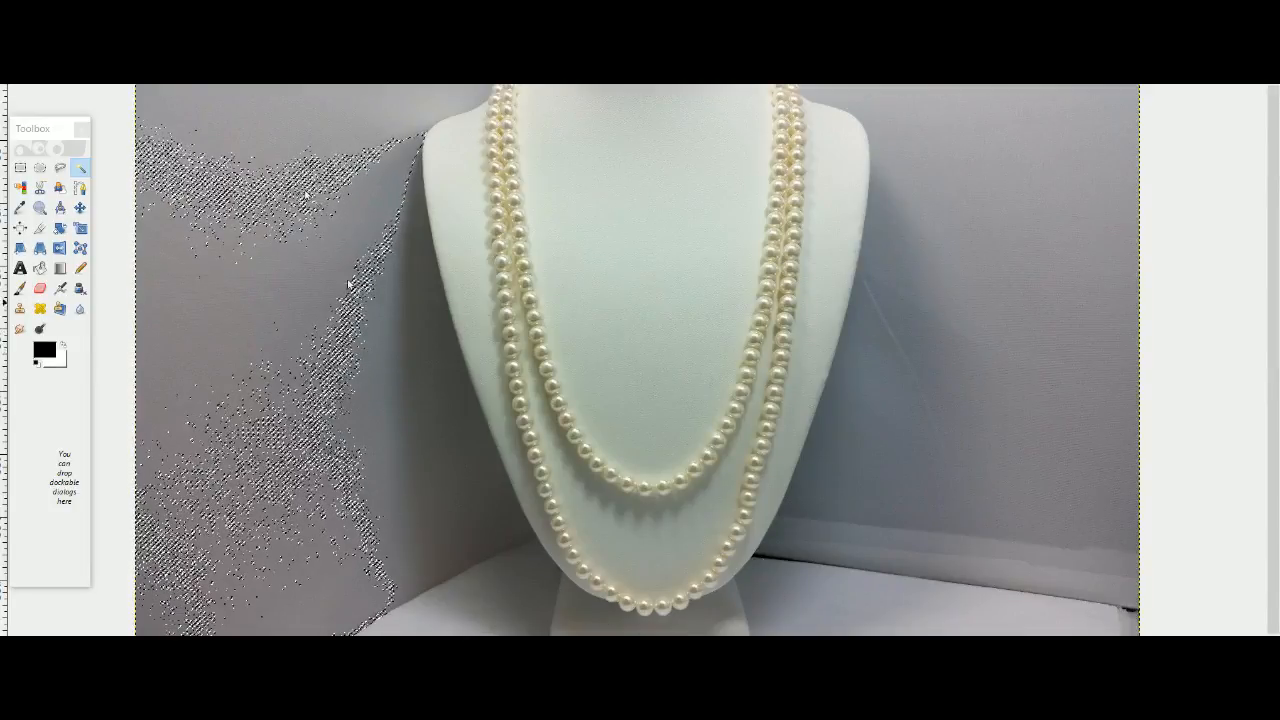
{"action": "left_click", "coordinate": [58, 56]}
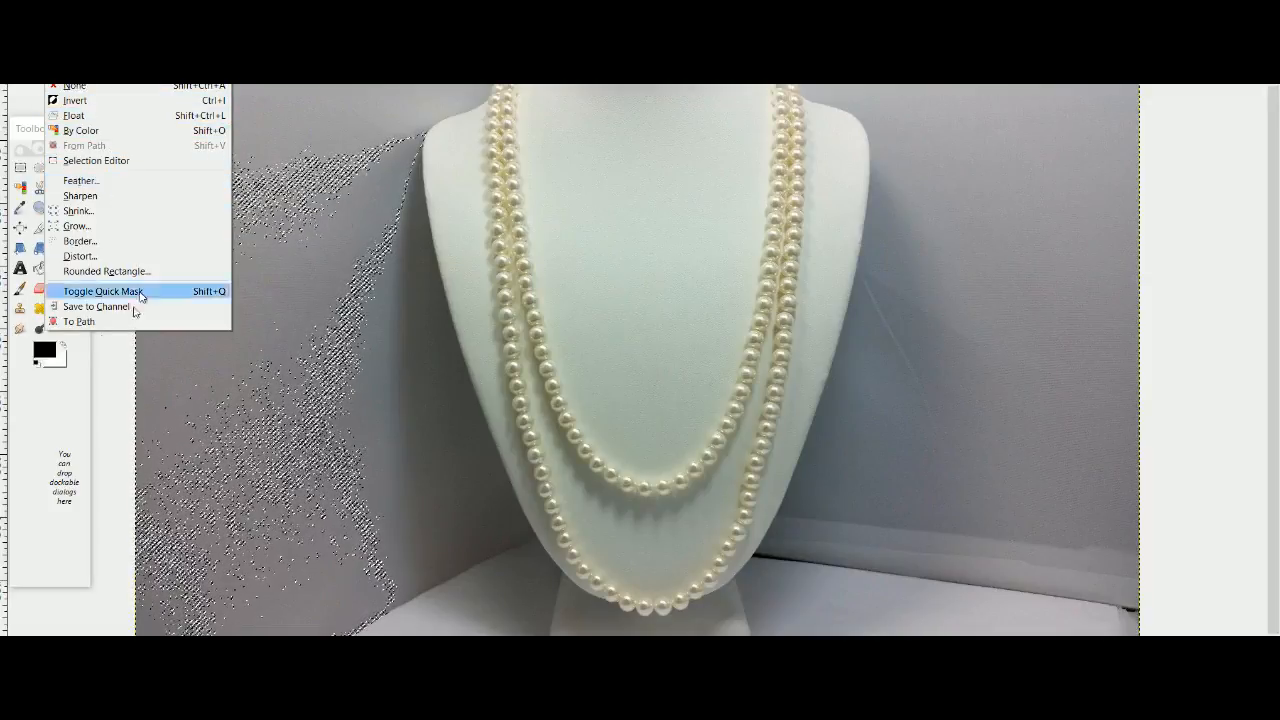
{"action": "left_click", "coordinate": [257, 354]}
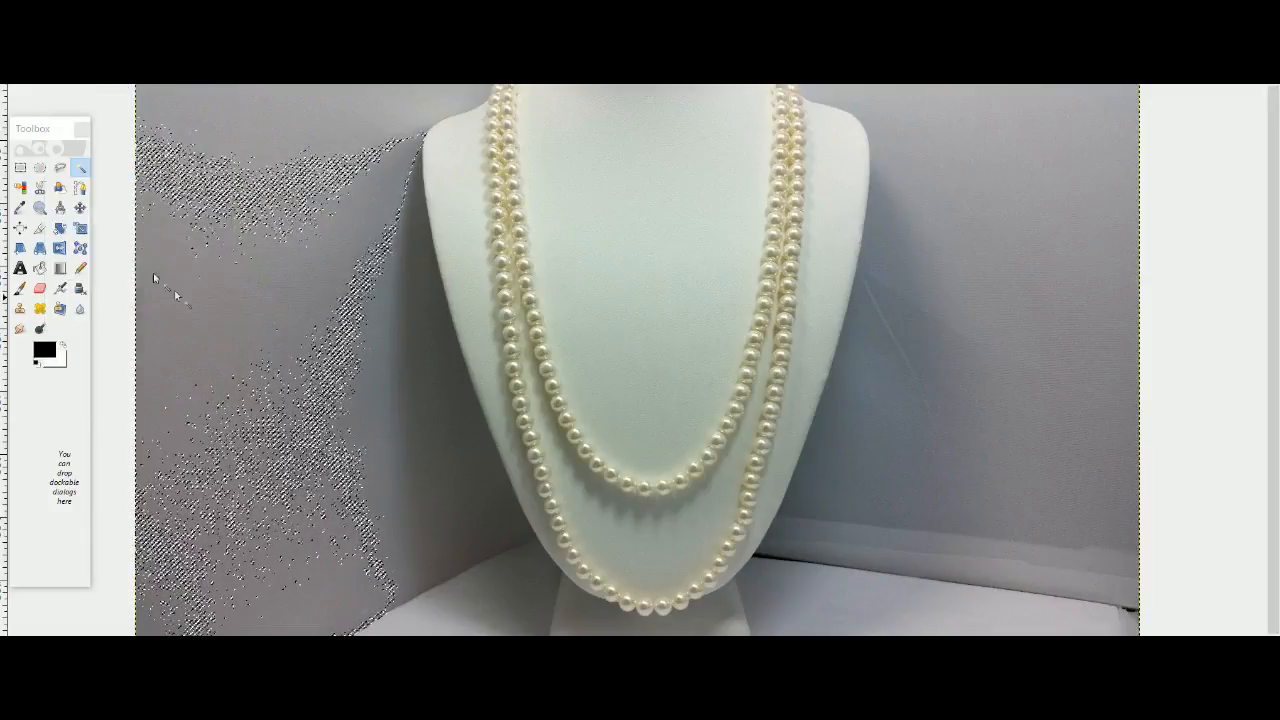
Enable feathered edges with a radius of 10.0 for Fuzzy Select.
{"action": "double_click", "coordinate": [81, 168]}
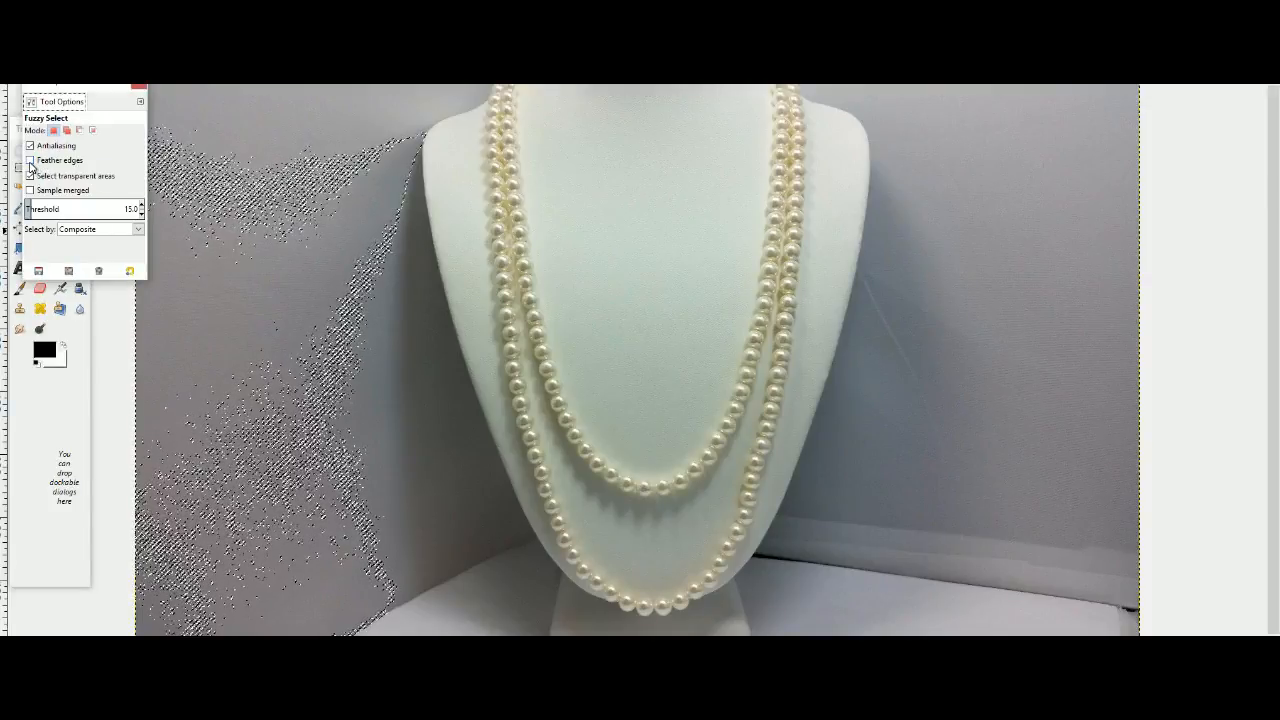
{"action": "left_click", "coordinate": [30, 161]}
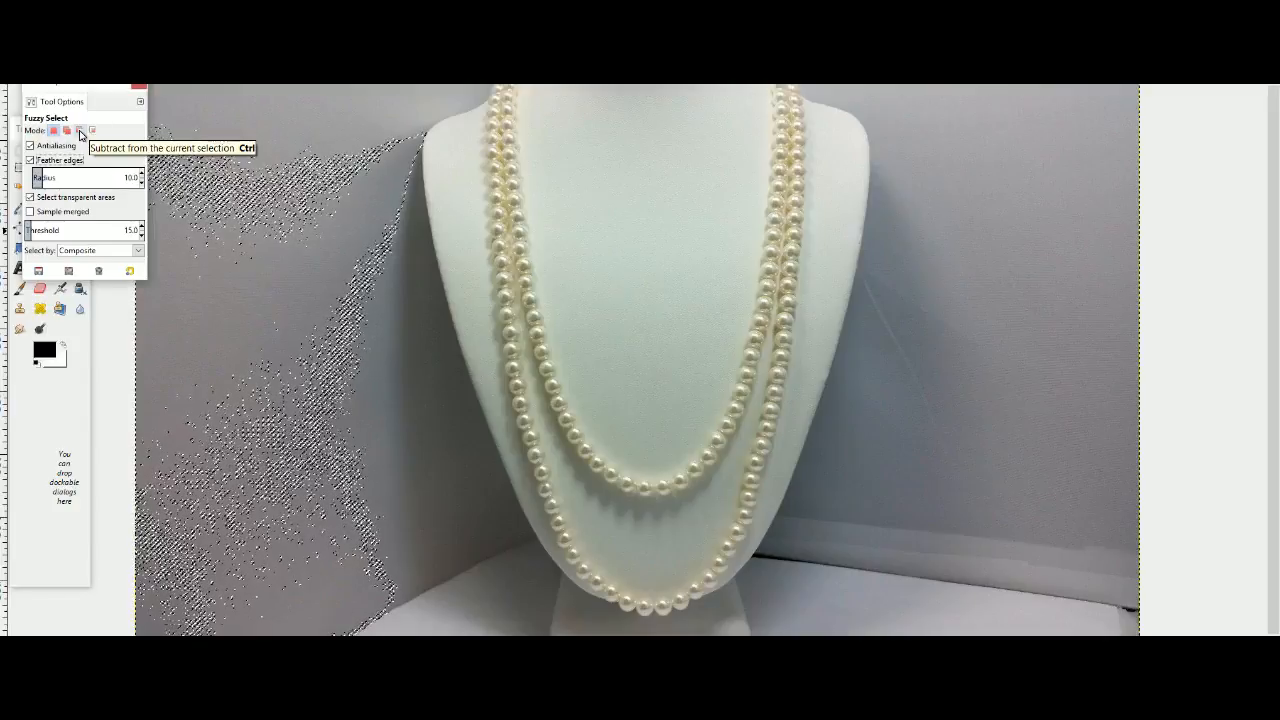
{"action": "left_click", "coordinate": [31, 161]}
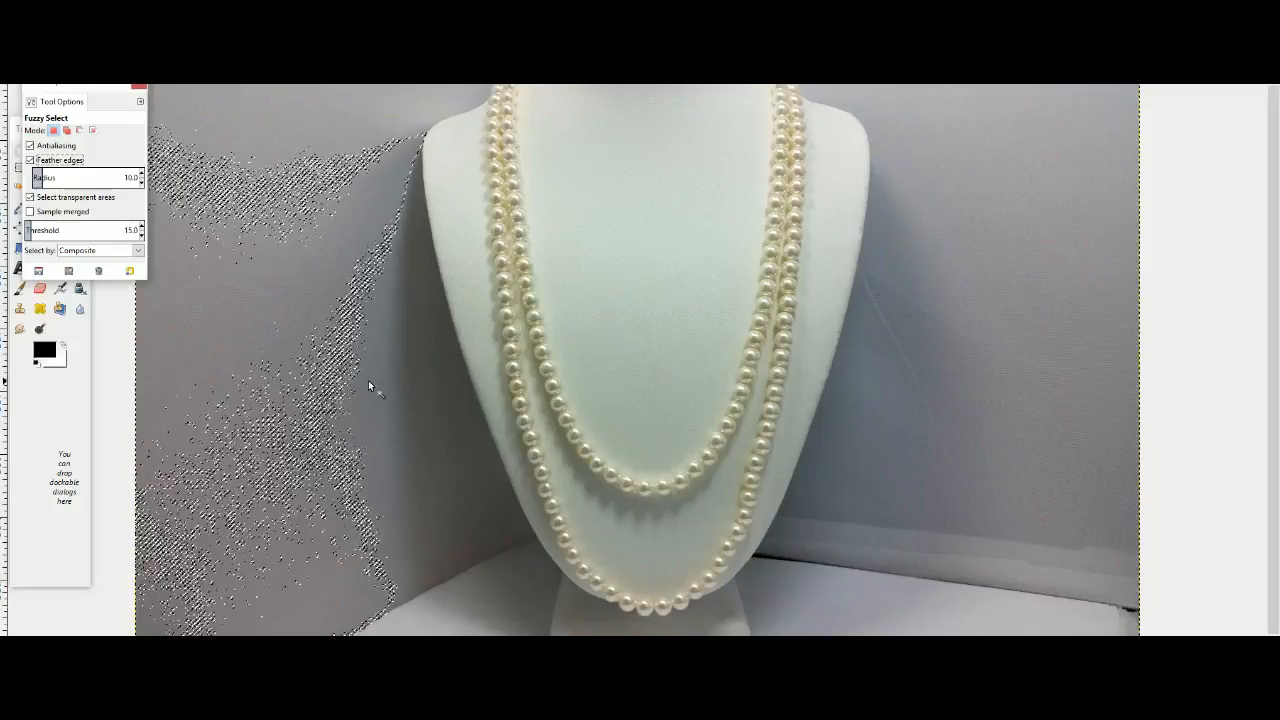
Add the backdrop and table areas on both sides of the bust to the fuzzy selection and clear them to white.
{"action": "left_click", "coordinate": [428, 370], "text": "shift"}
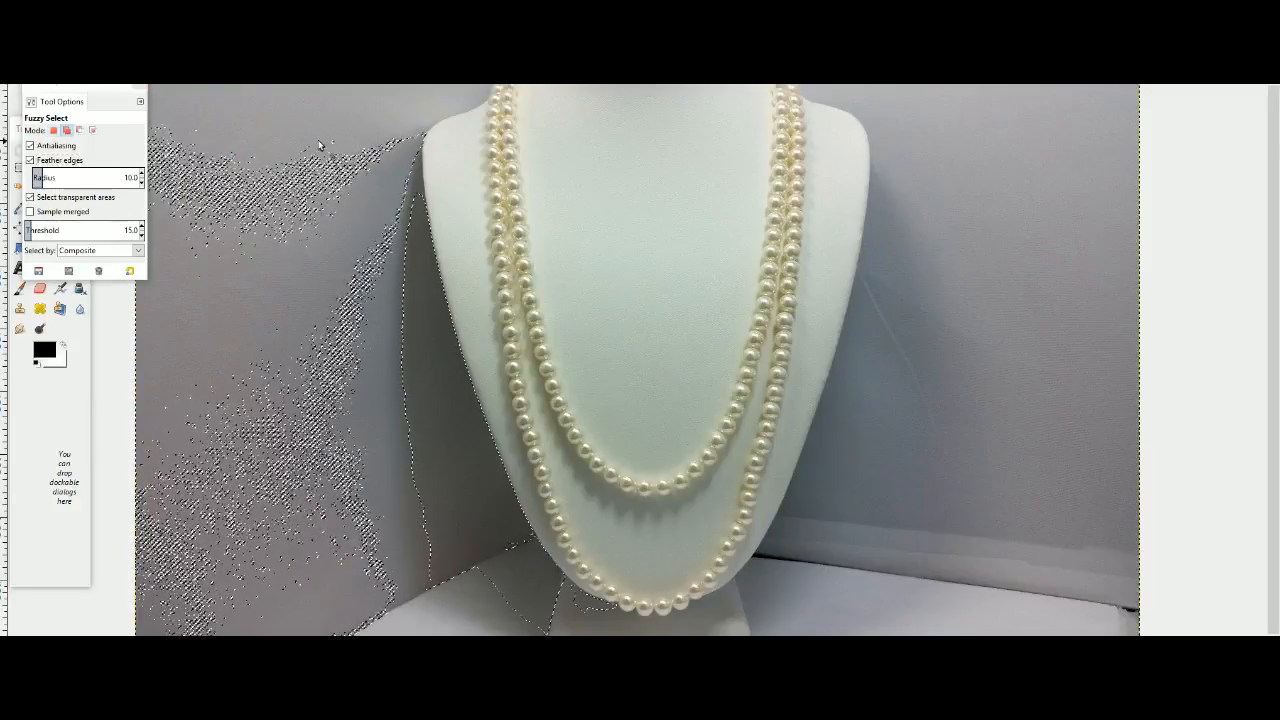
{"action": "left_click", "coordinate": [314, 125]}
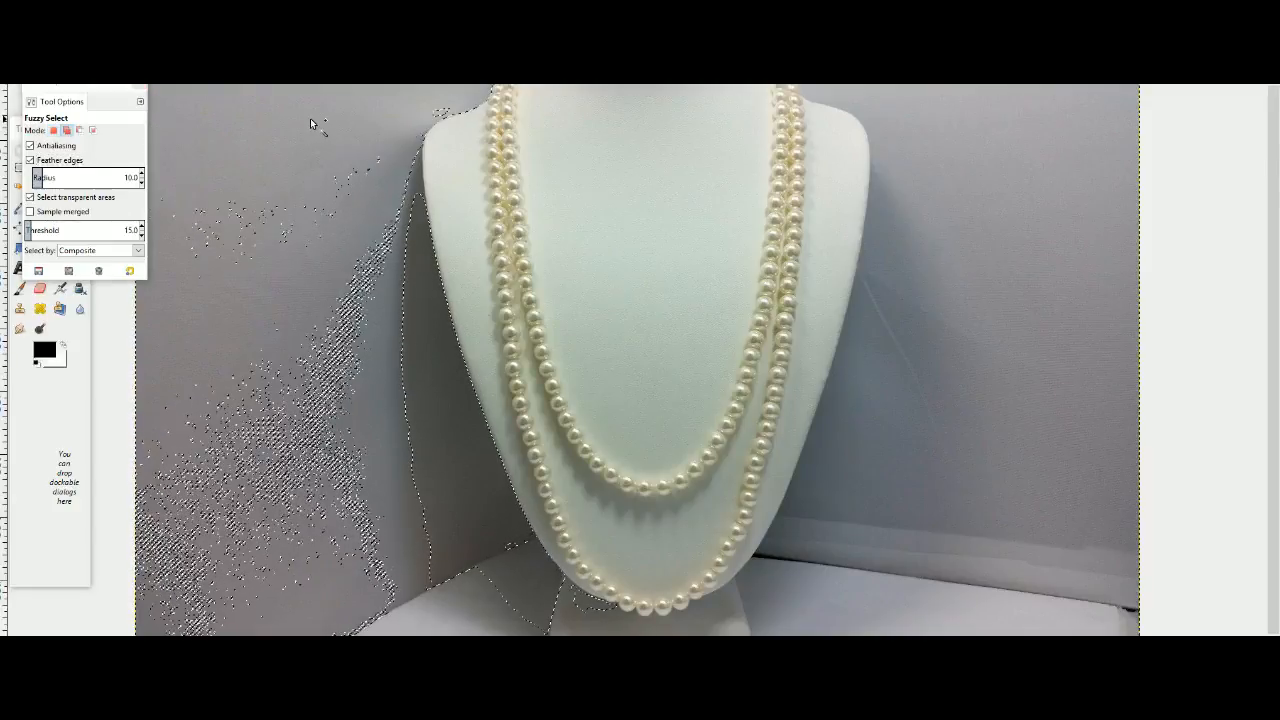
{"action": "left_click", "coordinate": [953, 326]}
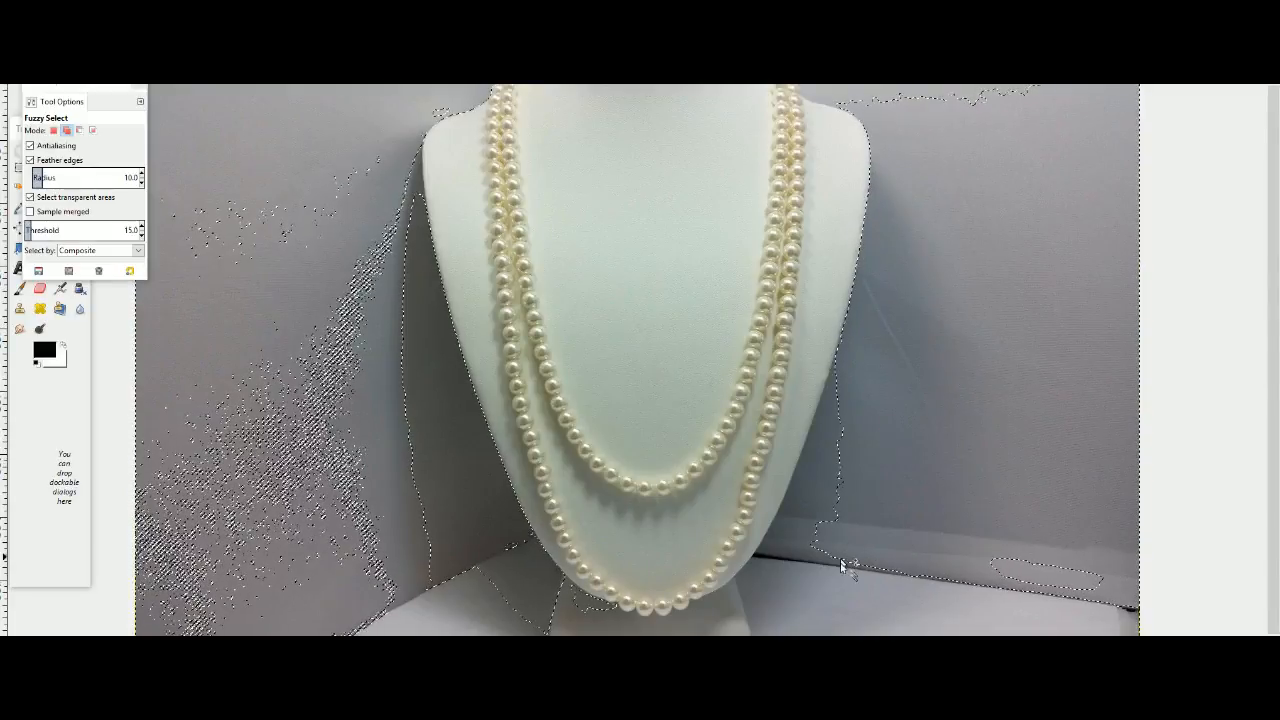
{"action": "left_click", "coordinate": [835, 597]}
{"action": "left_click", "coordinate": [444, 609]}
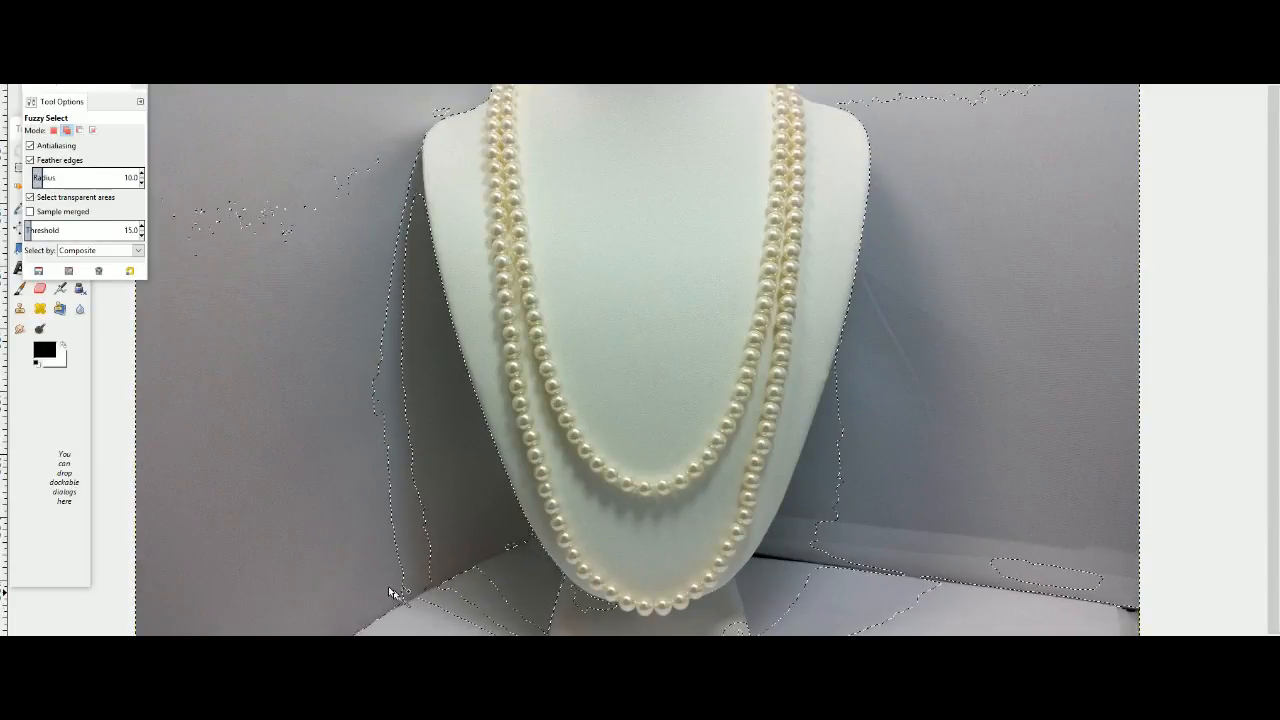
{"action": "key", "text": "Delete"}
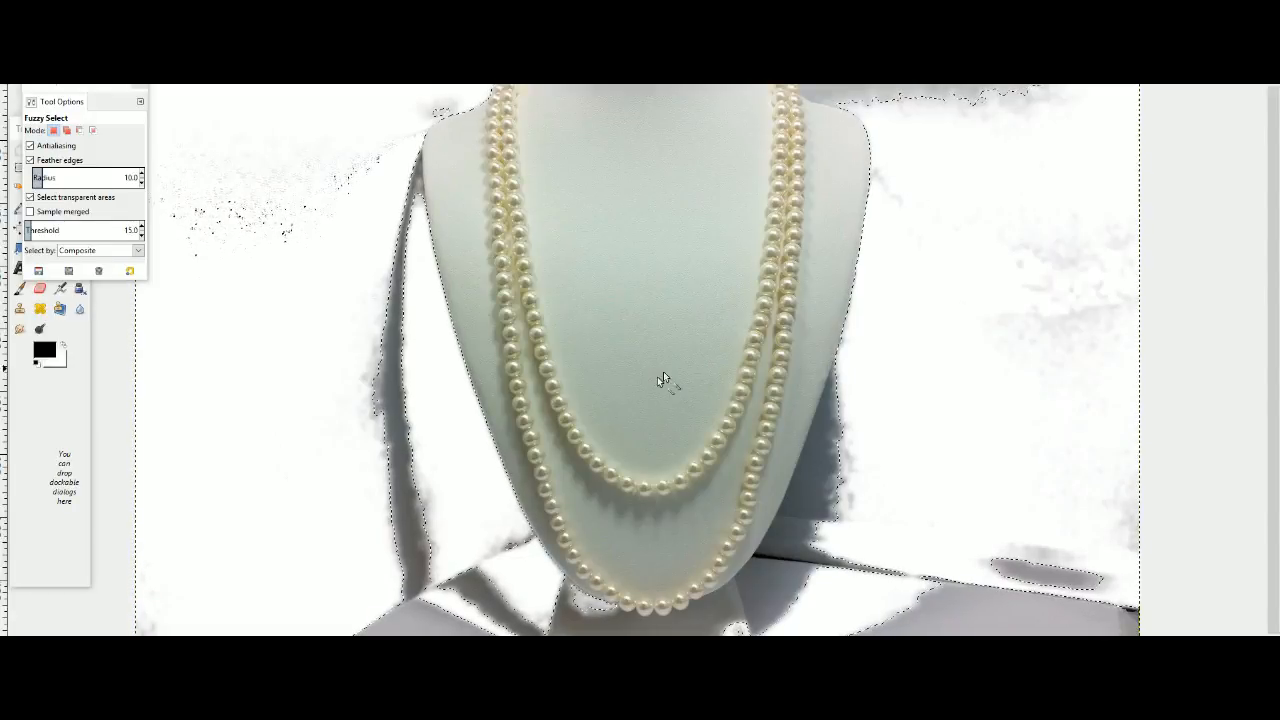
Try to add the leftover shadows and table patches around the bust to the selection and clear them.
{"action": "left_click", "coordinate": [397, 447], "text": "shift"}
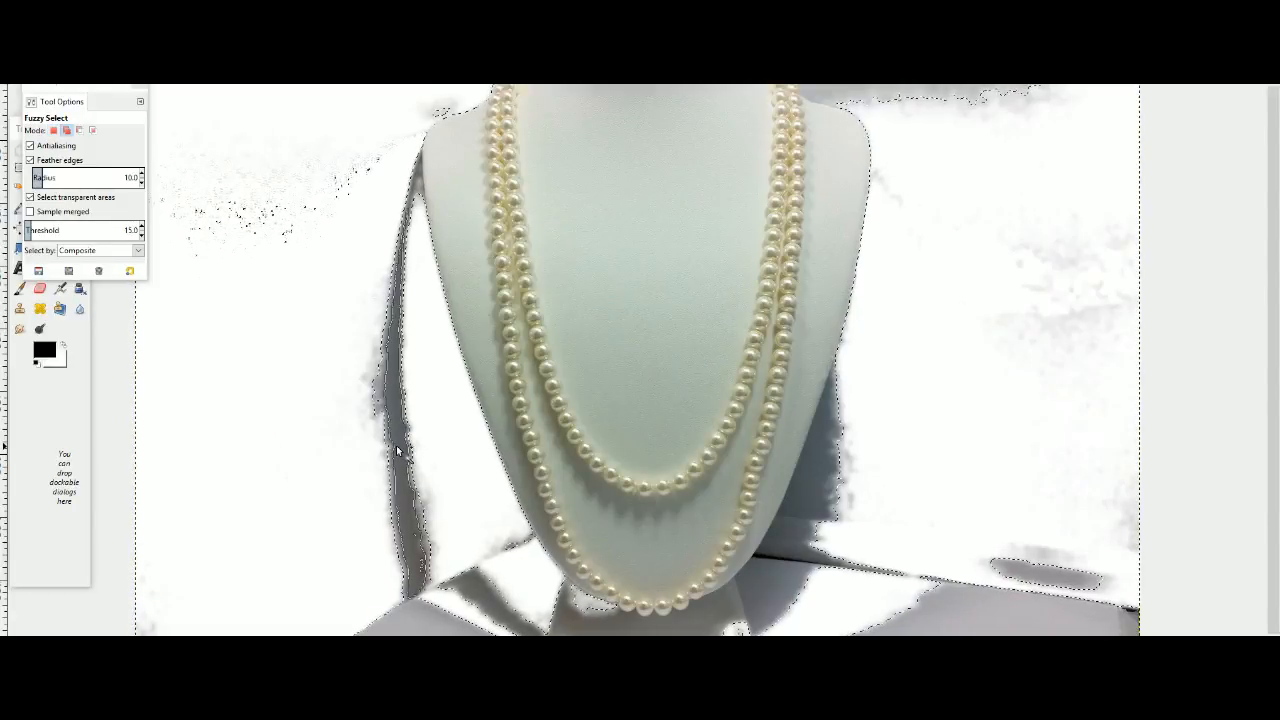
{"action": "left_click", "coordinate": [872, 96], "text": "shift"}
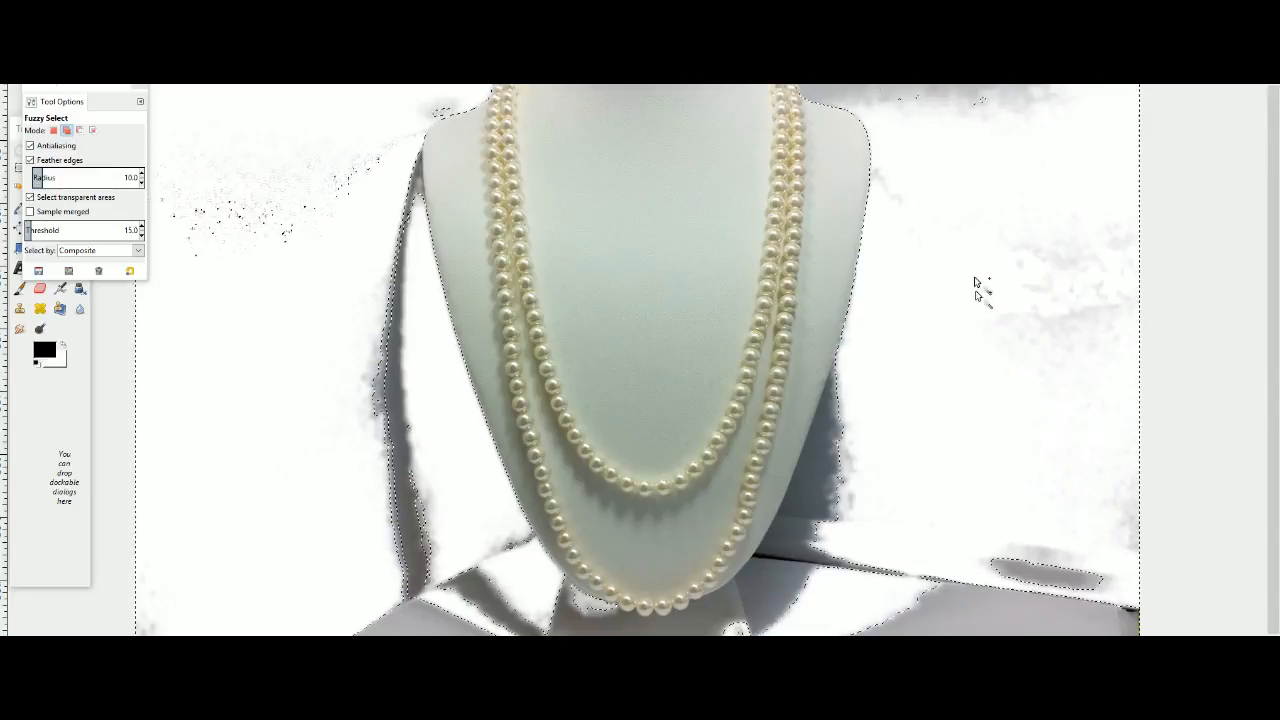
{"action": "left_click", "coordinate": [952, 609], "text": "shift"}
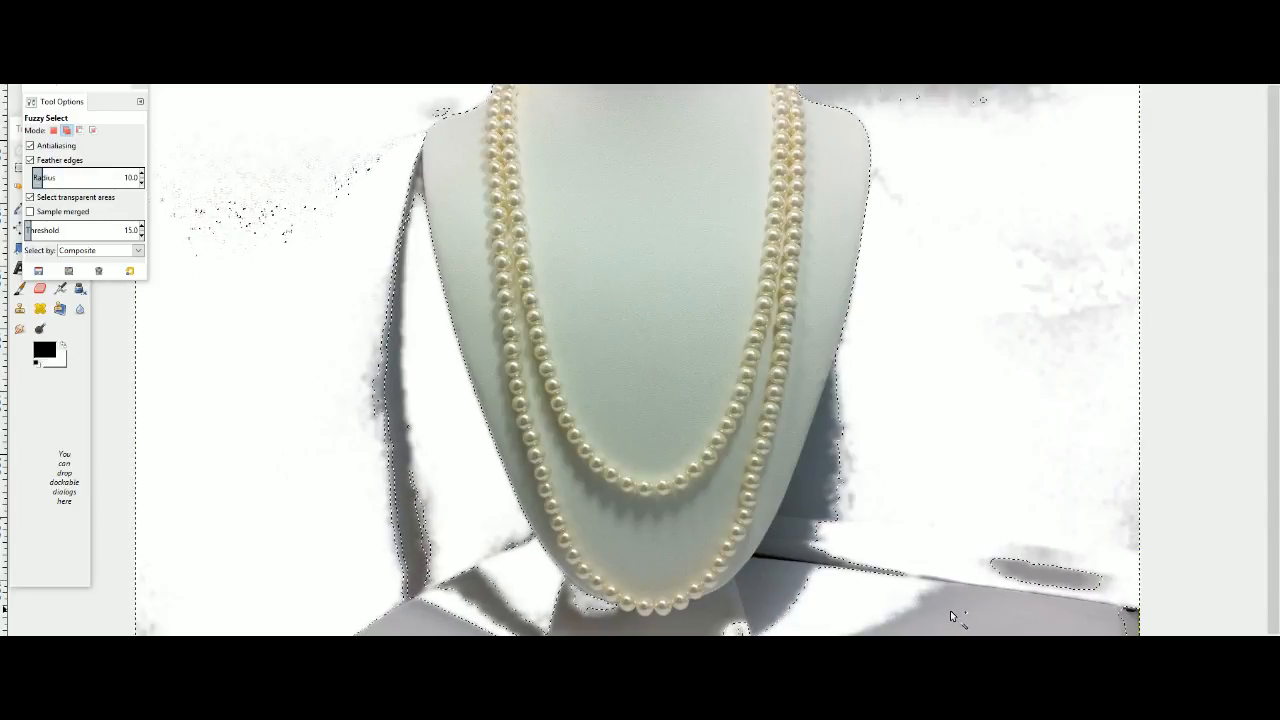
{"action": "left_click", "coordinate": [790, 589], "text": "shift"}
{"action": "left_click", "coordinate": [407, 625], "text": "shift"}
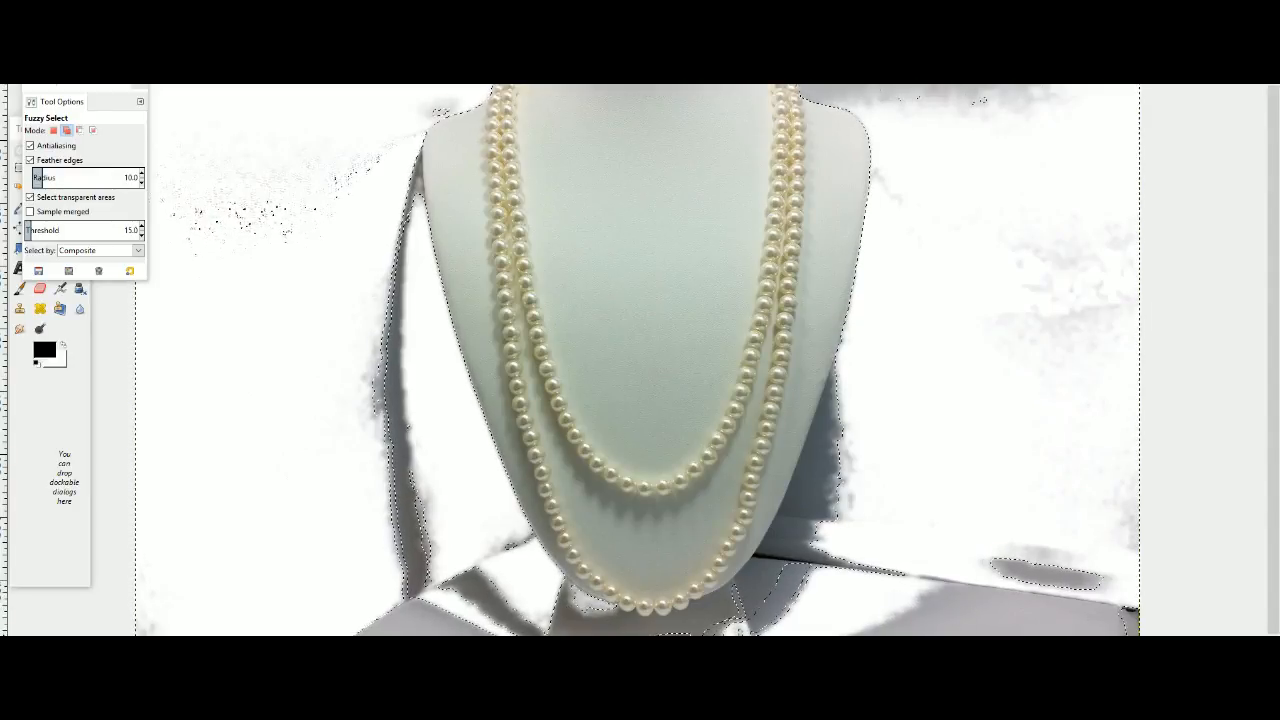
{"action": "left_click", "coordinate": [833, 505], "text": "shift"}
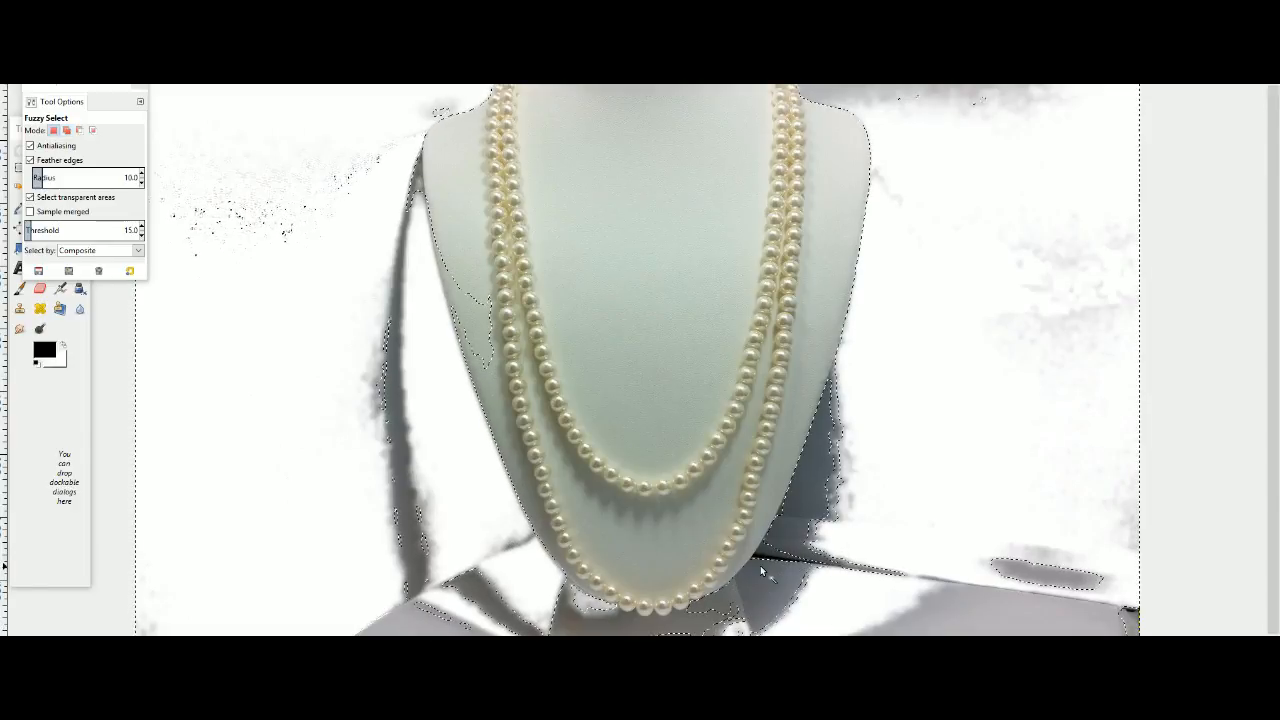
{"action": "key", "text": "Delete"}
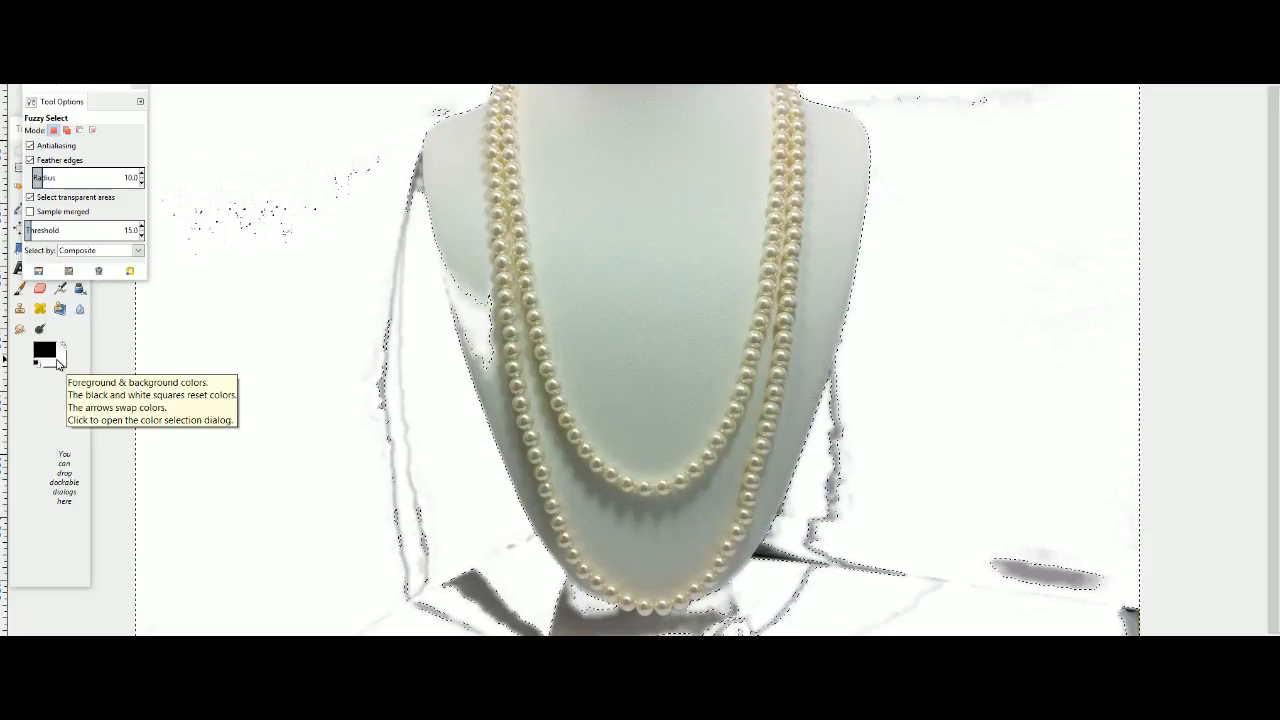
Try subtracting the bust's left edge from the selection and clearing again, and undo back to before the shadow clearing.
{"action": "left_click", "coordinate": [476, 326]}
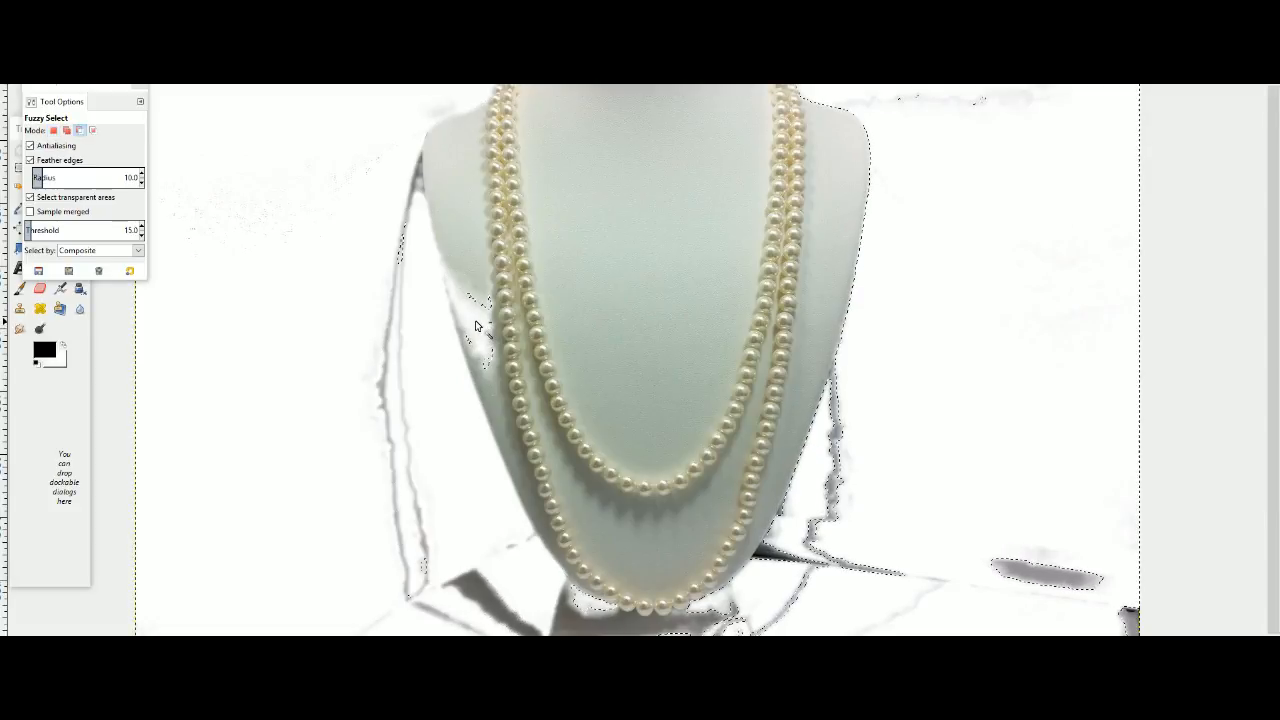
{"action": "key", "text": "Delete"}
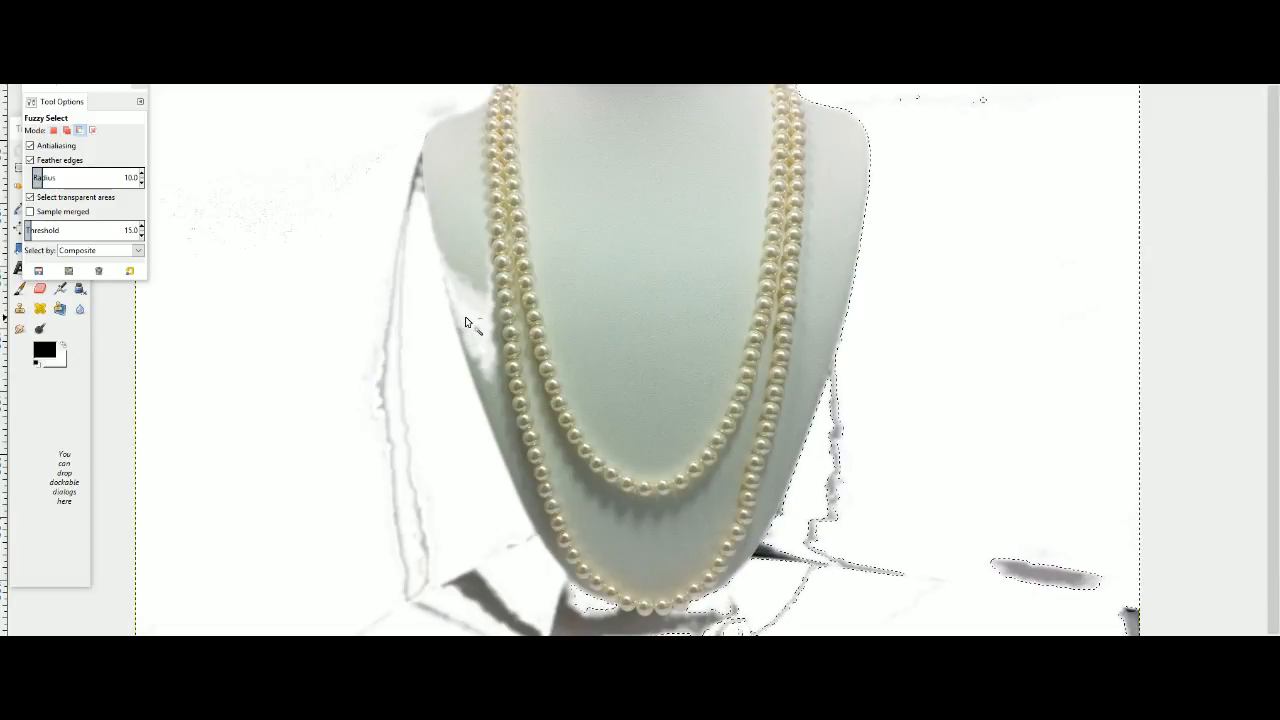
{"action": "left_click", "coordinate": [476, 322]}
{"action": "key", "text": "ctrl+z"}
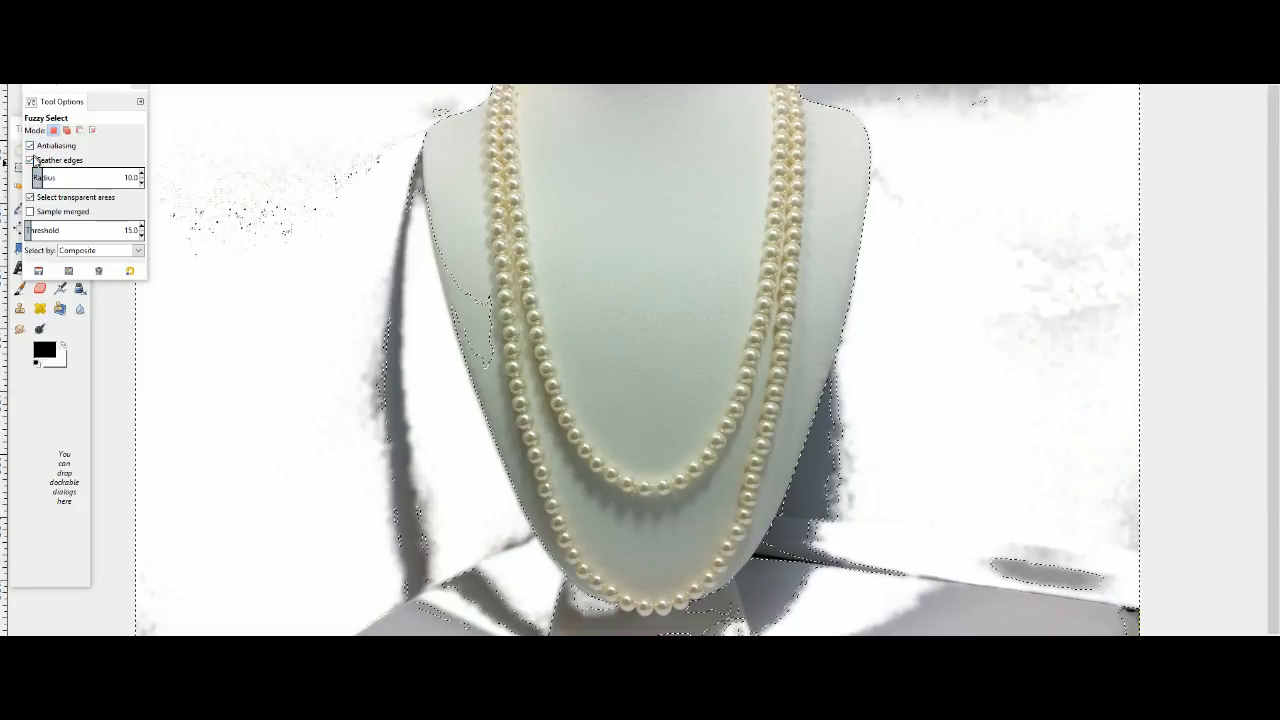
Fuzzy-select the shadow strip left of the bust and the small shadow by its shoulder, and clear them to white.
{"action": "left_click", "coordinate": [420, 308]}
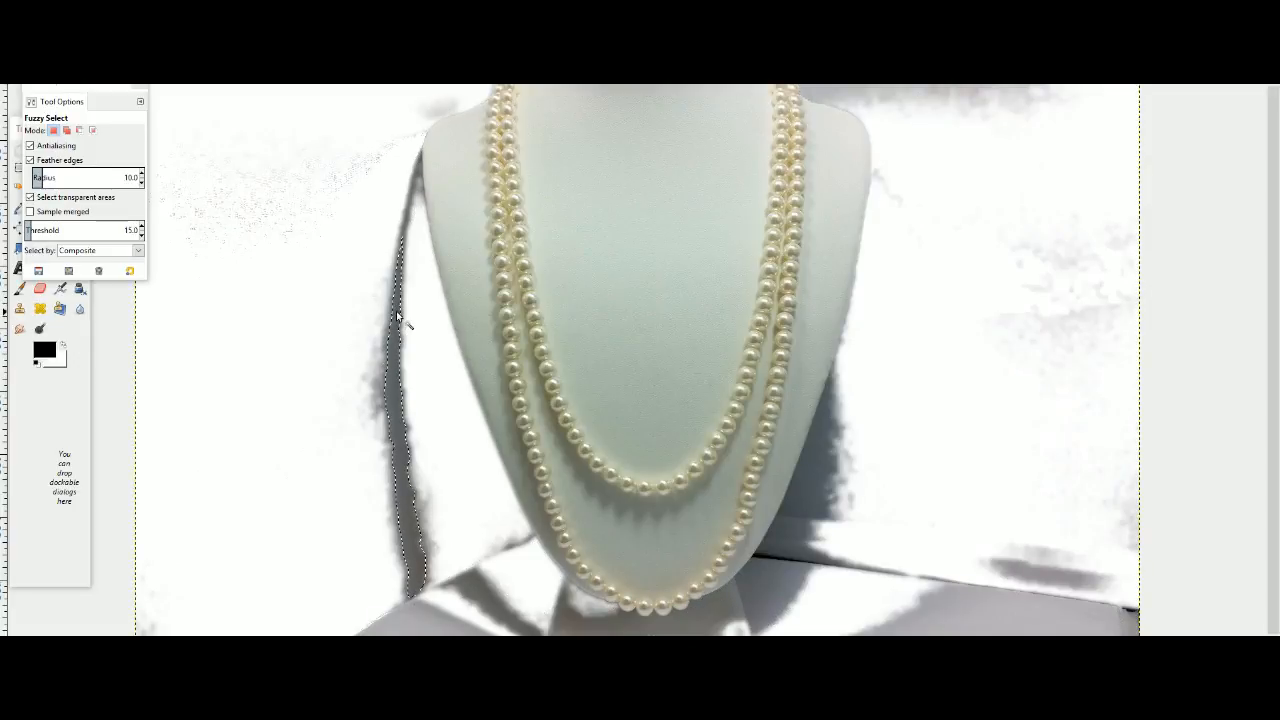
{"action": "left_click", "coordinate": [397, 313]}
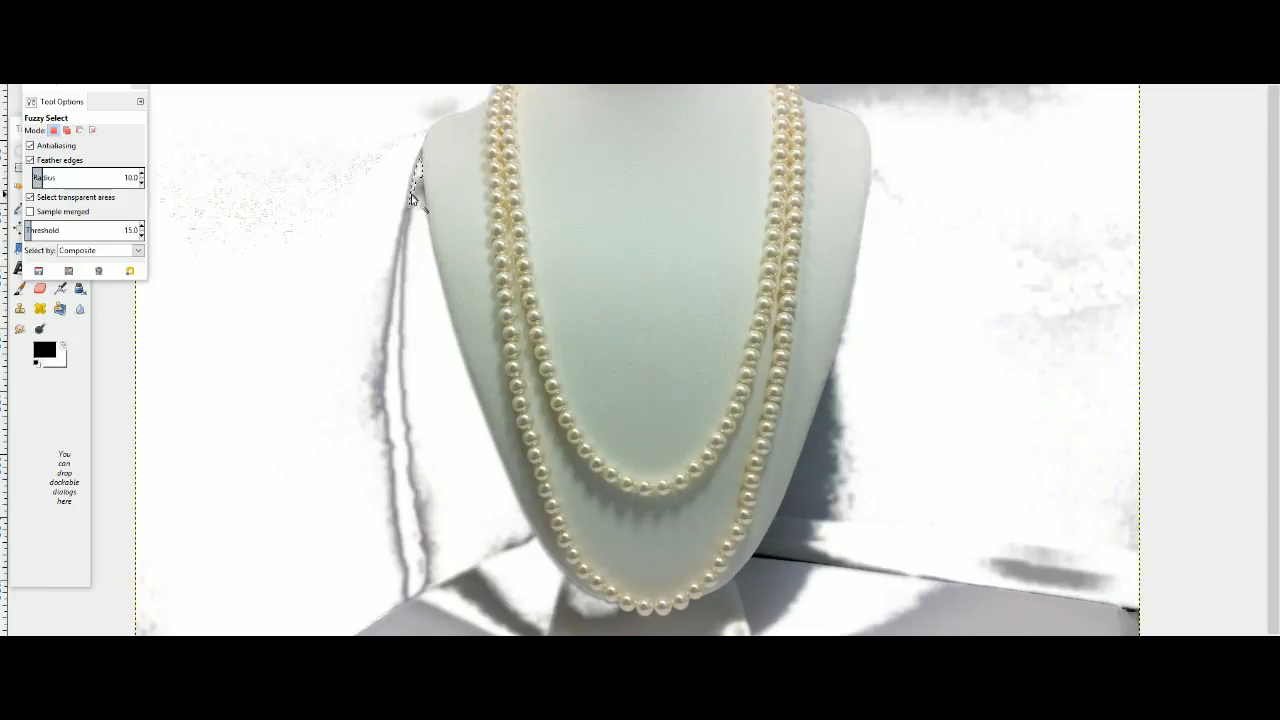
{"action": "left_click", "coordinate": [420, 218]}
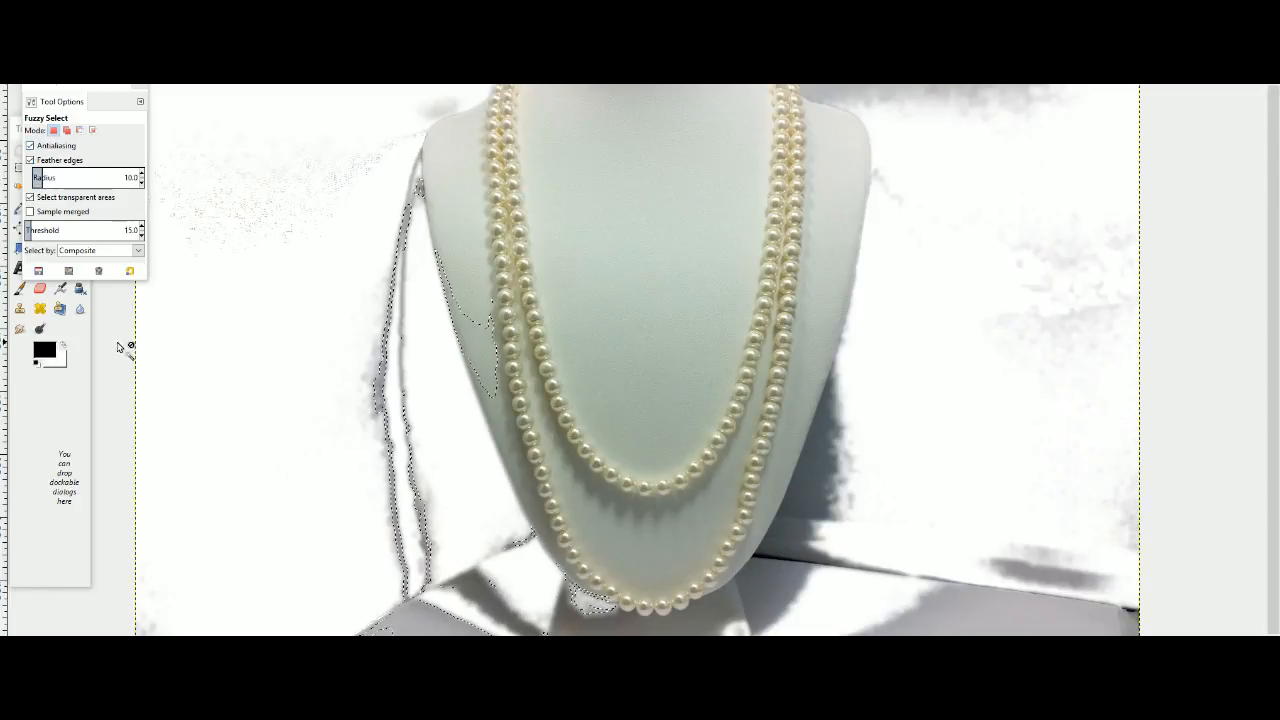
Mark the leftover backdrop left of the bust with an unfeathered Rectangle Select and clear it to white.
{"action": "left_click", "coordinate": [86, 331]}
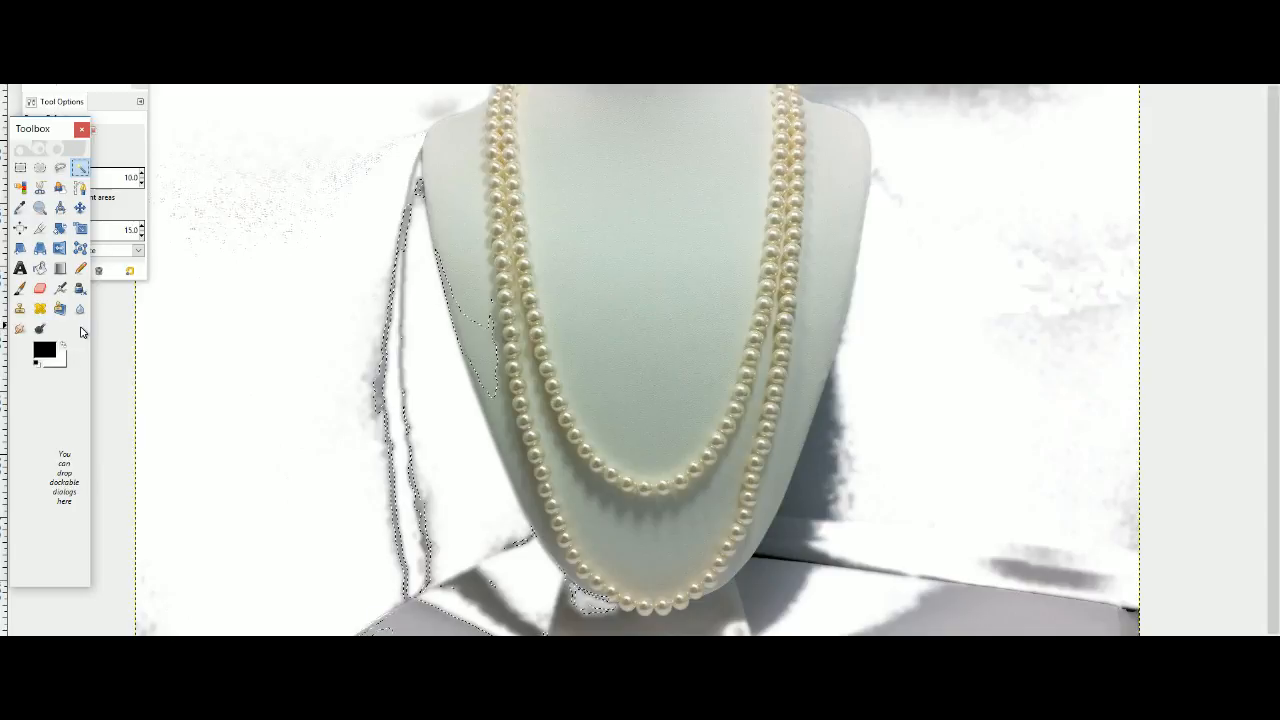
{"action": "left_click", "coordinate": [19, 170]}
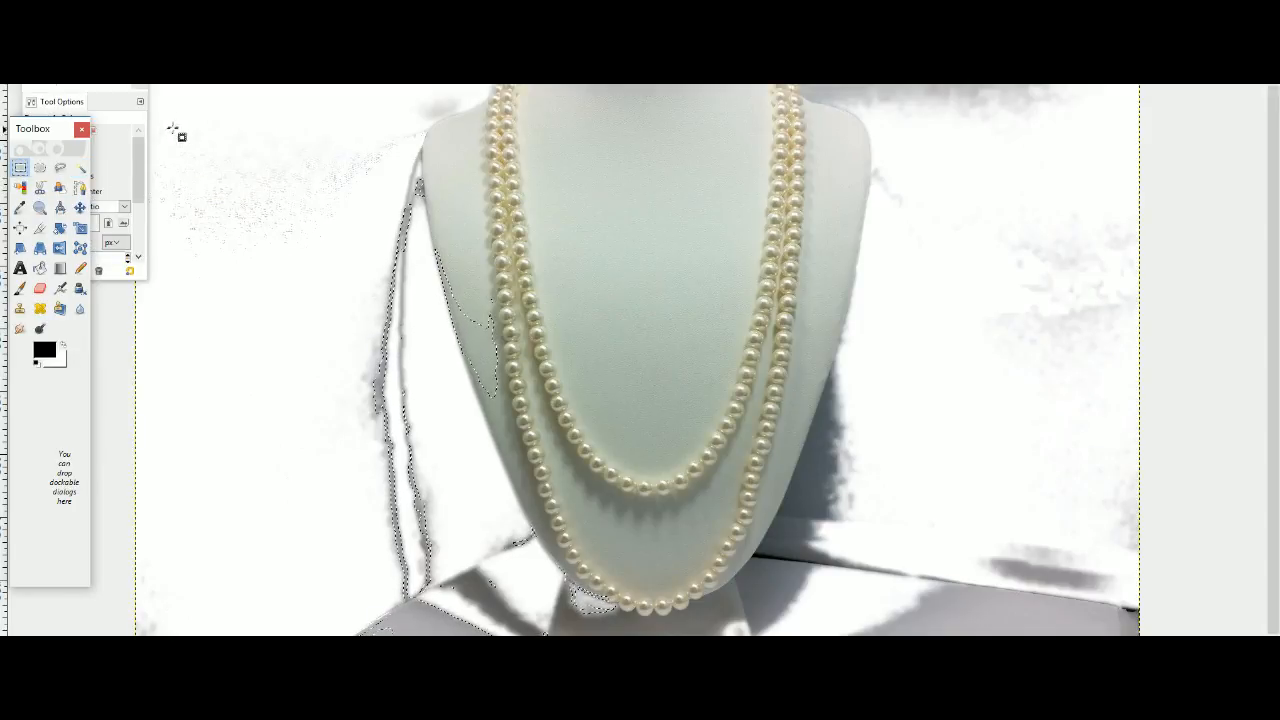
{"action": "left_click_drag", "start_coordinate": [149, 116], "coordinate": [133, 305]}
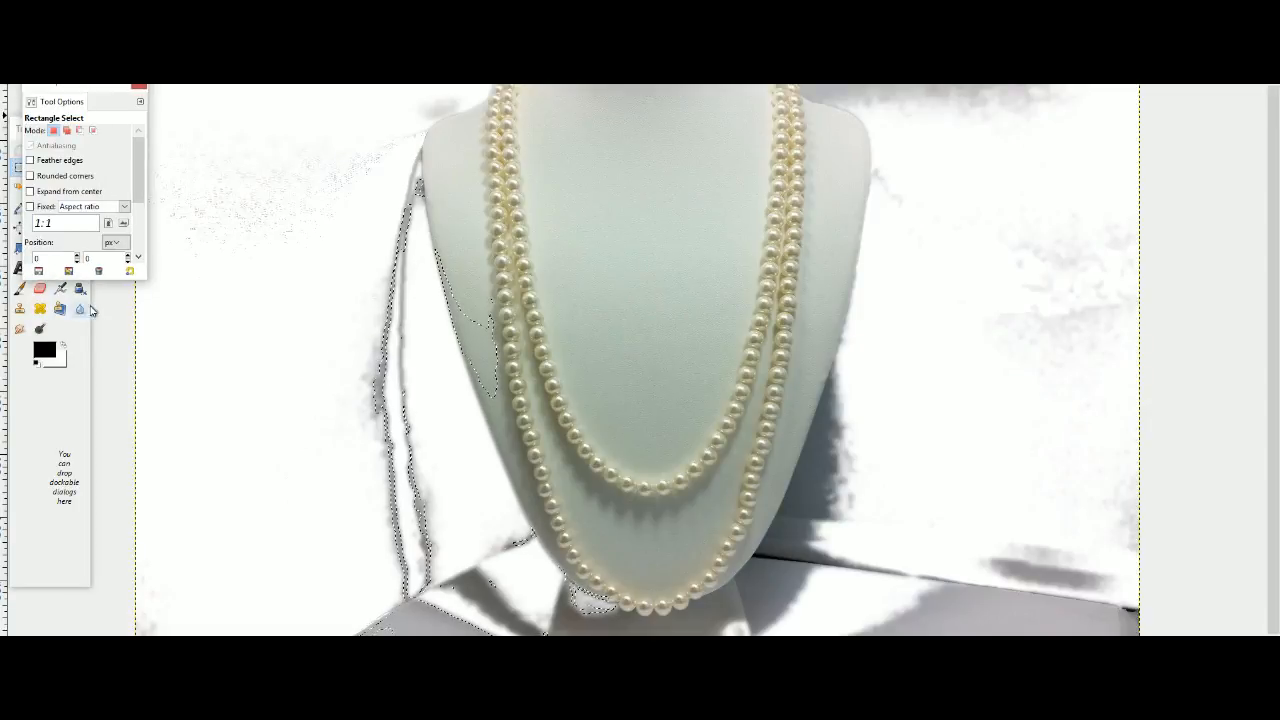
{"action": "left_click_drag", "start_coordinate": [160, 135], "coordinate": [417, 630]}
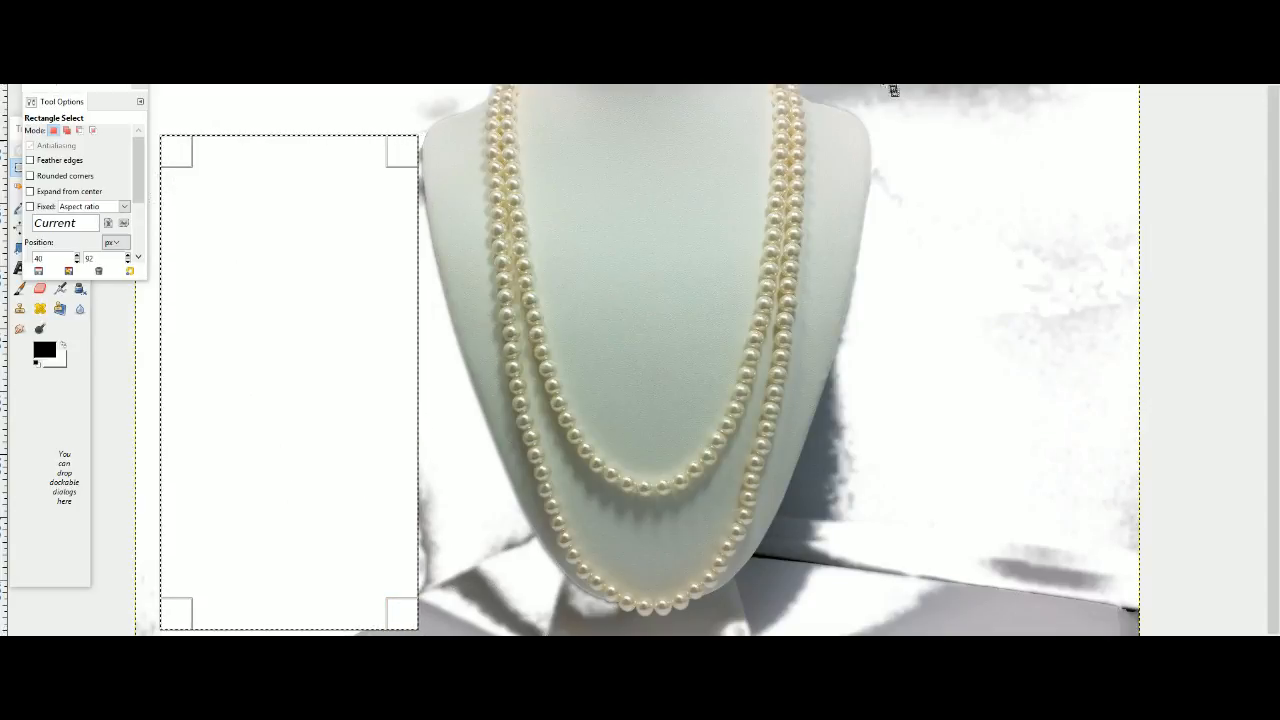
Mark the backdrop right of the bust with Rectangle Select, beyond the photo's outer edge, and clear it to white.
{"action": "scroll", "coordinate": [922, 202], "scroll_direction": "down", "scroll_amount": 1, "text": "ctrl"}
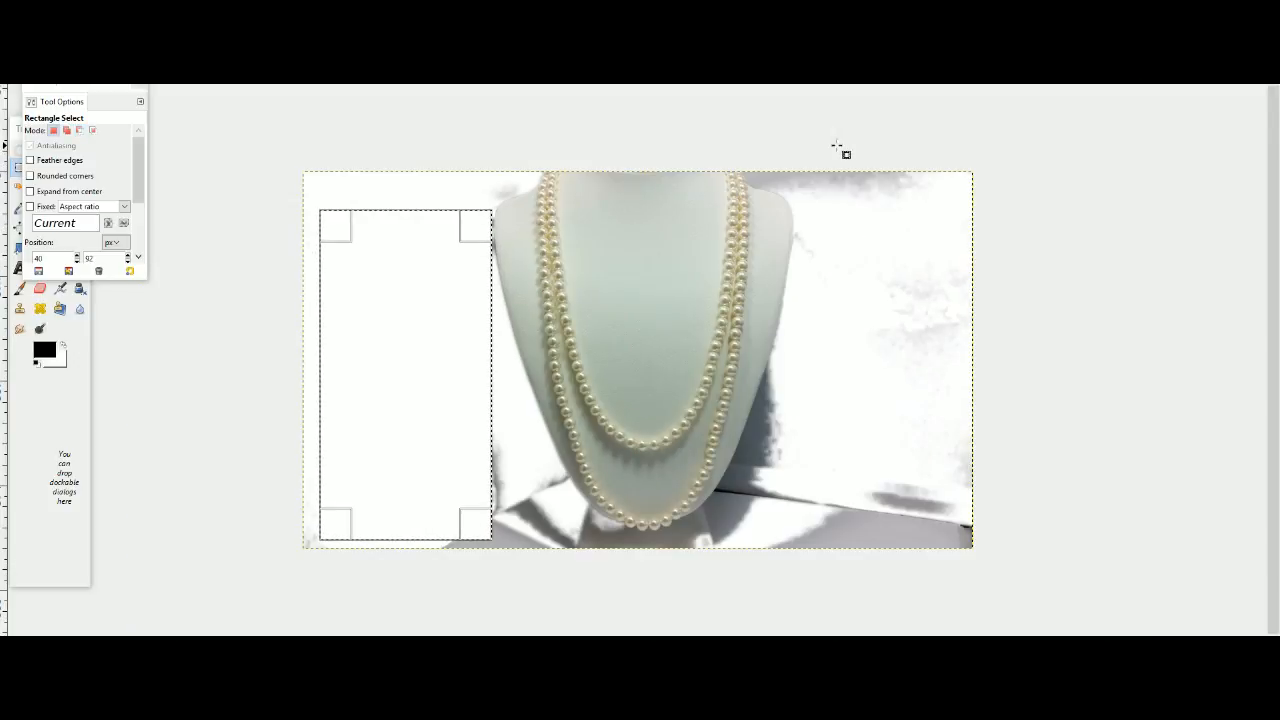
{"action": "left_click_drag", "start_coordinate": [808, 155], "coordinate": [1082, 596]}
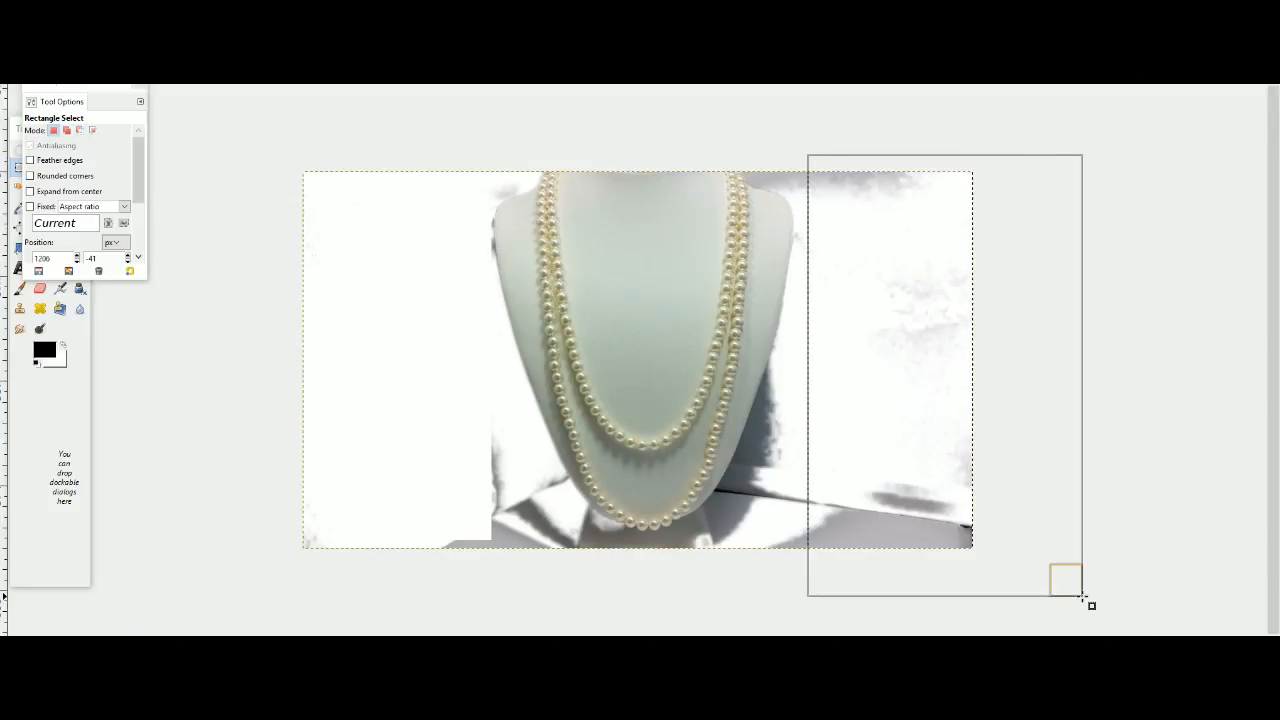
{"action": "key", "text": "Delete"}
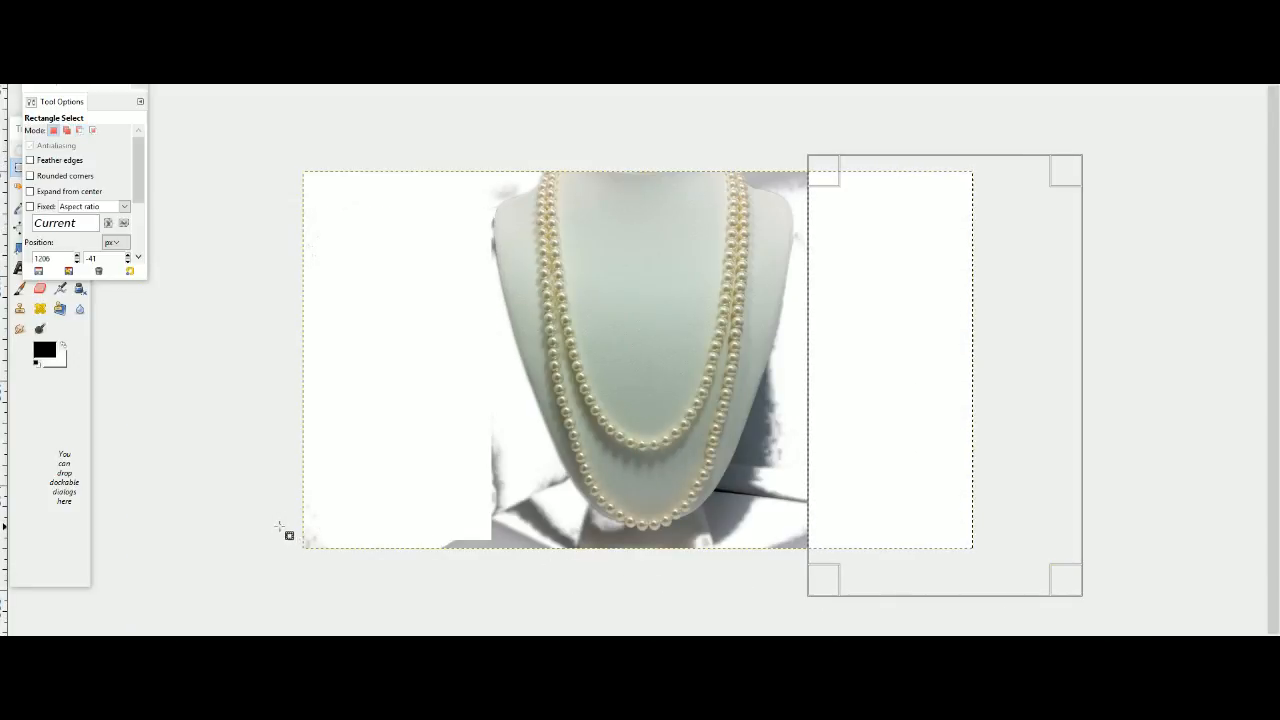
Clear the table strip along the photo's lower edge and the leftover blocks on both sides of the bust's base with rectangular selections.
{"action": "left_click_drag", "start_coordinate": [285, 522], "coordinate": [1150, 634]}
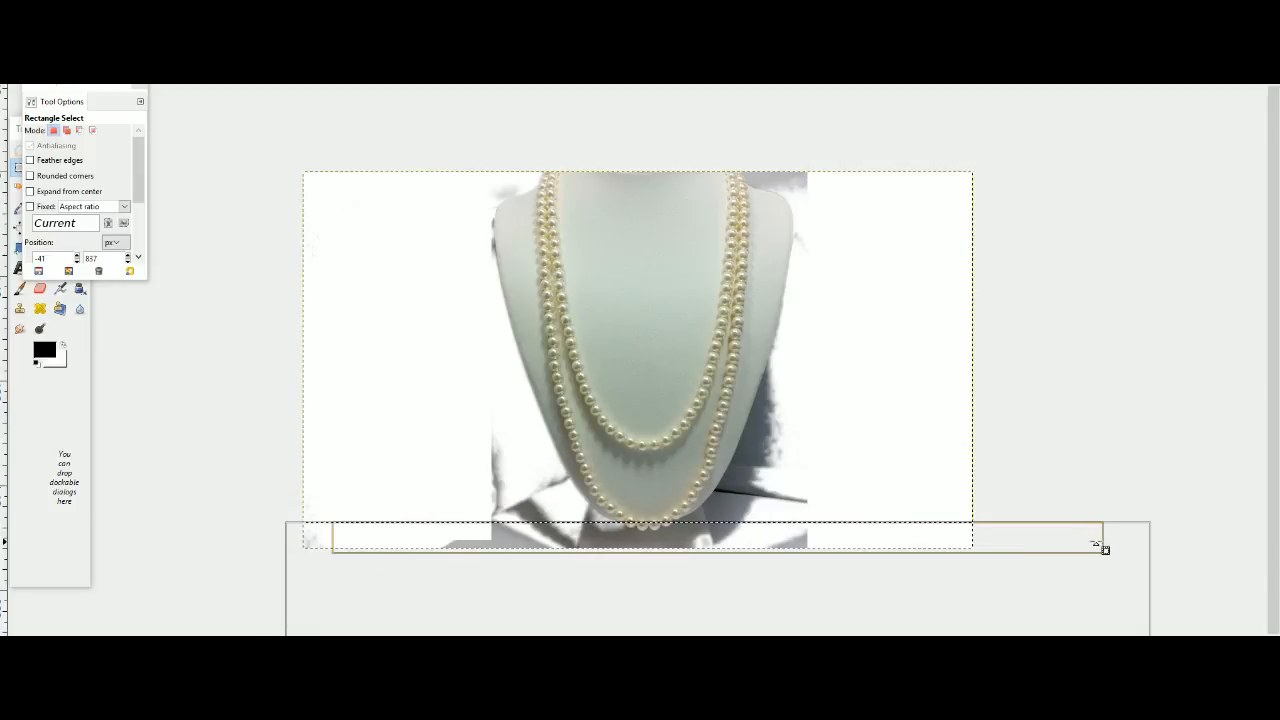
{"action": "left_click_drag", "start_coordinate": [1133, 537], "coordinate": [1128, 548]}
{"action": "key", "text": "Delete"}
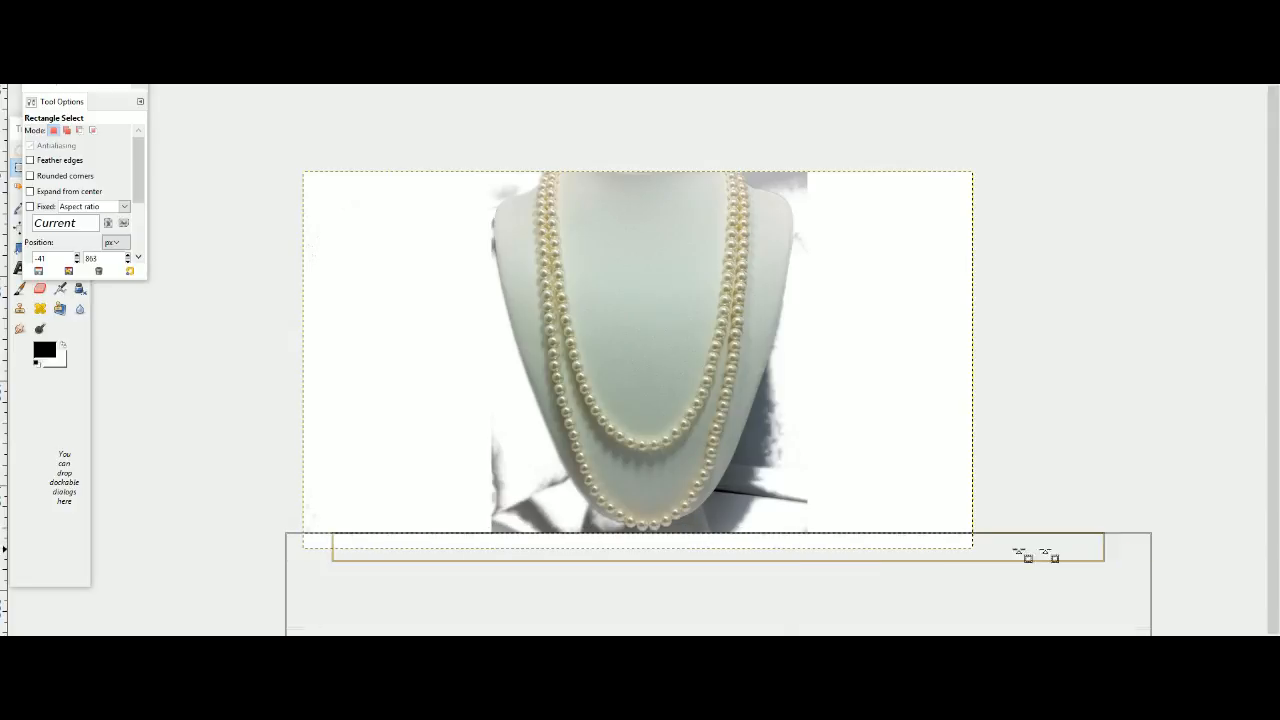
{"action": "left_click_drag", "start_coordinate": [460, 424], "coordinate": [536, 572]}
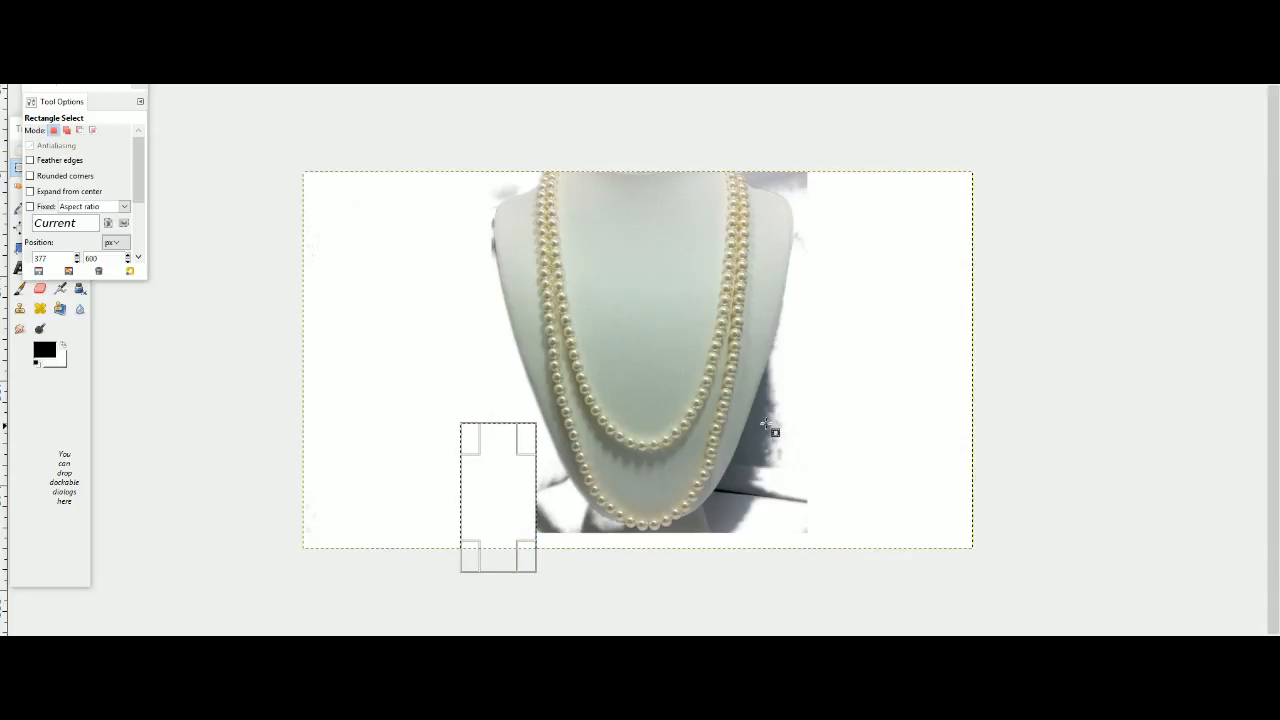
{"action": "left_click_drag", "start_coordinate": [770, 398], "coordinate": [898, 606]}
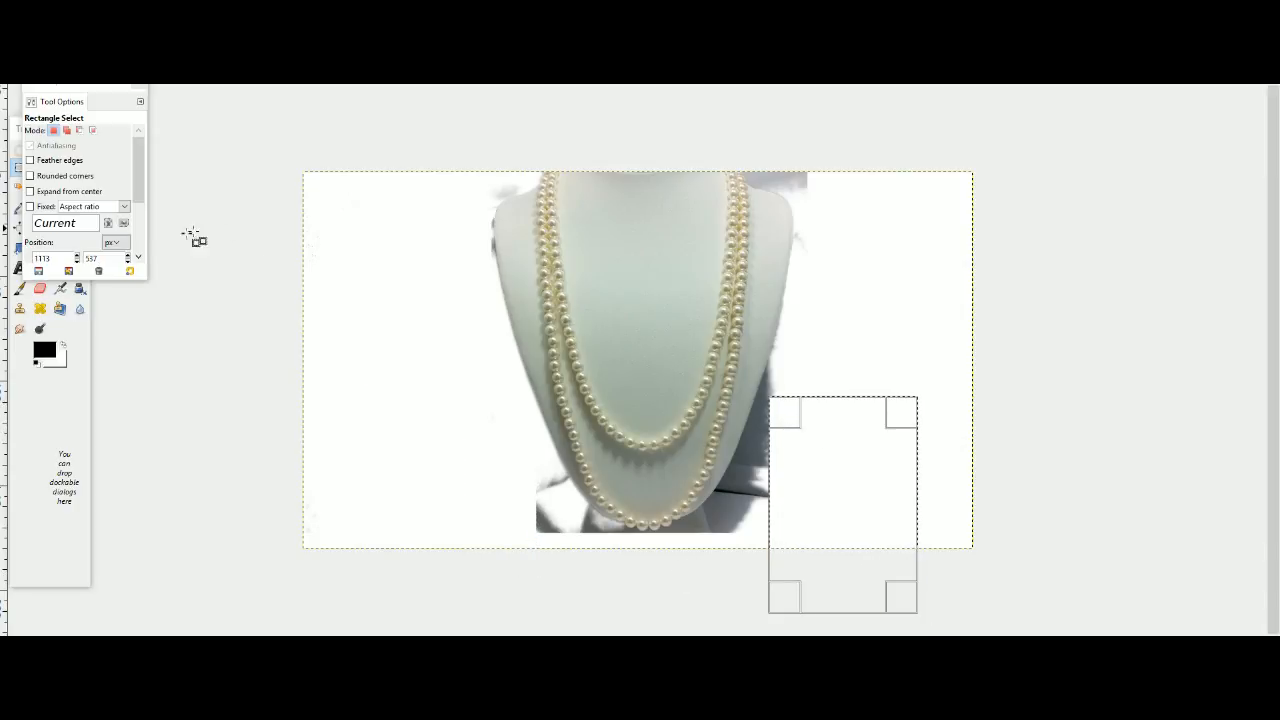
Fuzzy-select the grey patch above the bust's right shoulder and clear it to white.
{"action": "left_click", "coordinate": [55, 432]}
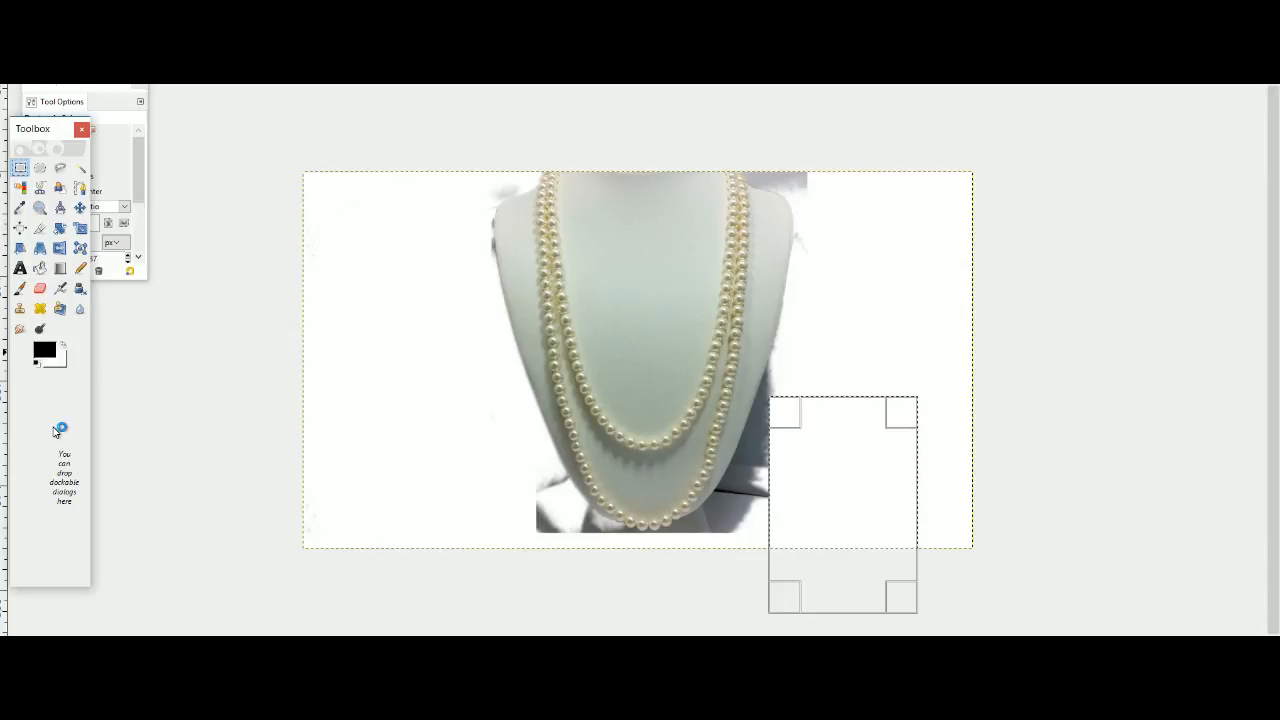
{"action": "left_click", "coordinate": [84, 170]}
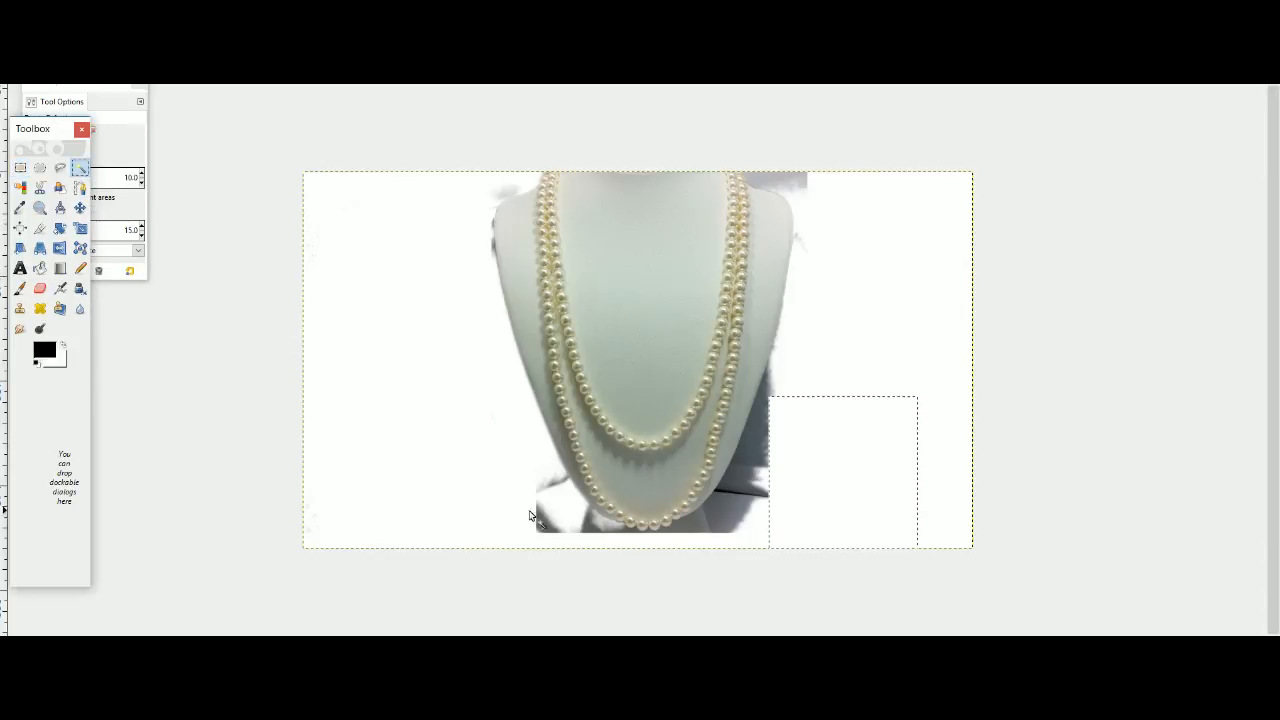
{"action": "left_click", "coordinate": [564, 526]}
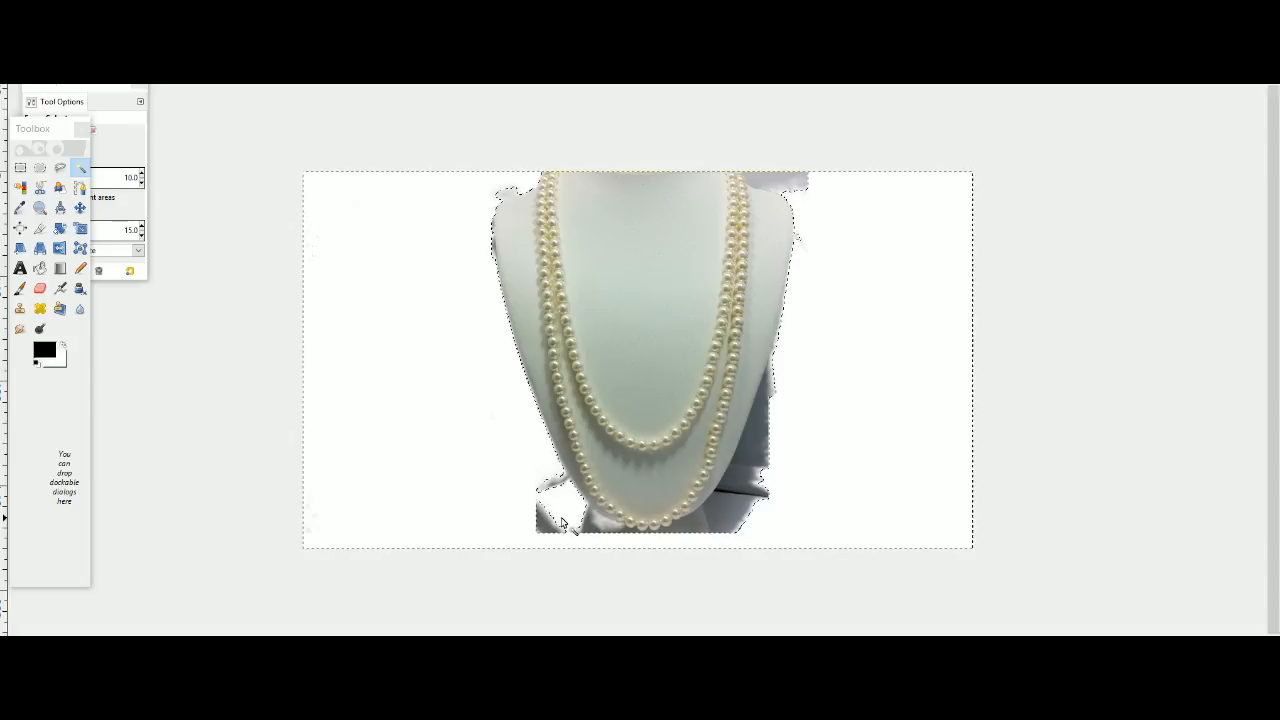
{"action": "left_click", "coordinate": [794, 186]}
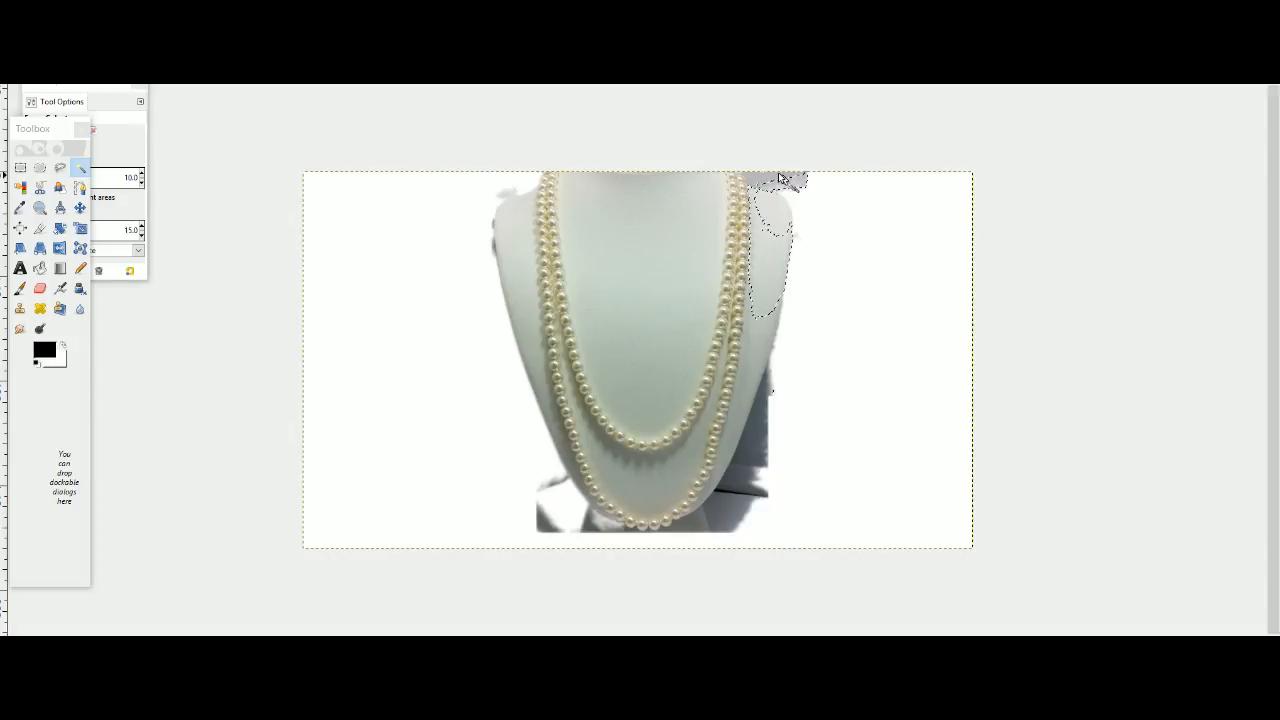
{"action": "left_click", "coordinate": [767, 184]}
{"action": "key", "text": "Delete"}
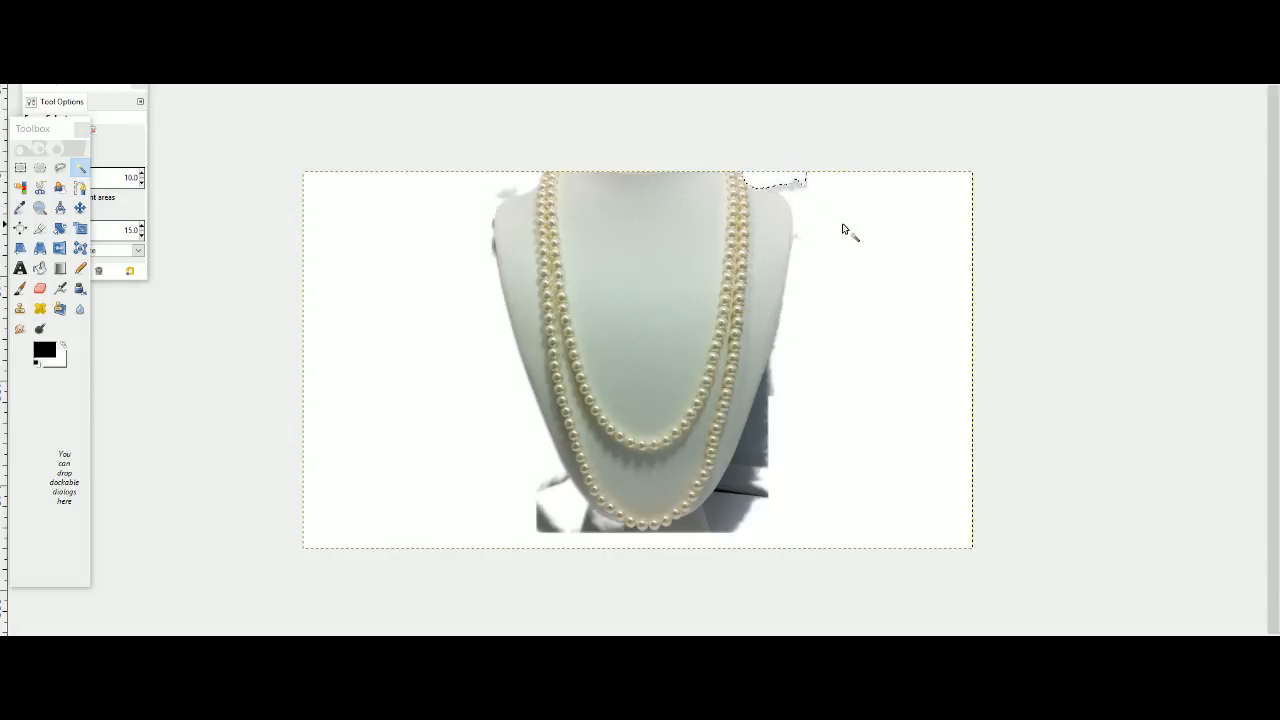
Fuzzy-select the dark shadow beside the bust's lower right edge and the grey table patches around its base, and clear them.
{"action": "left_click", "coordinate": [757, 455]}
{"action": "key", "text": "Delete"}
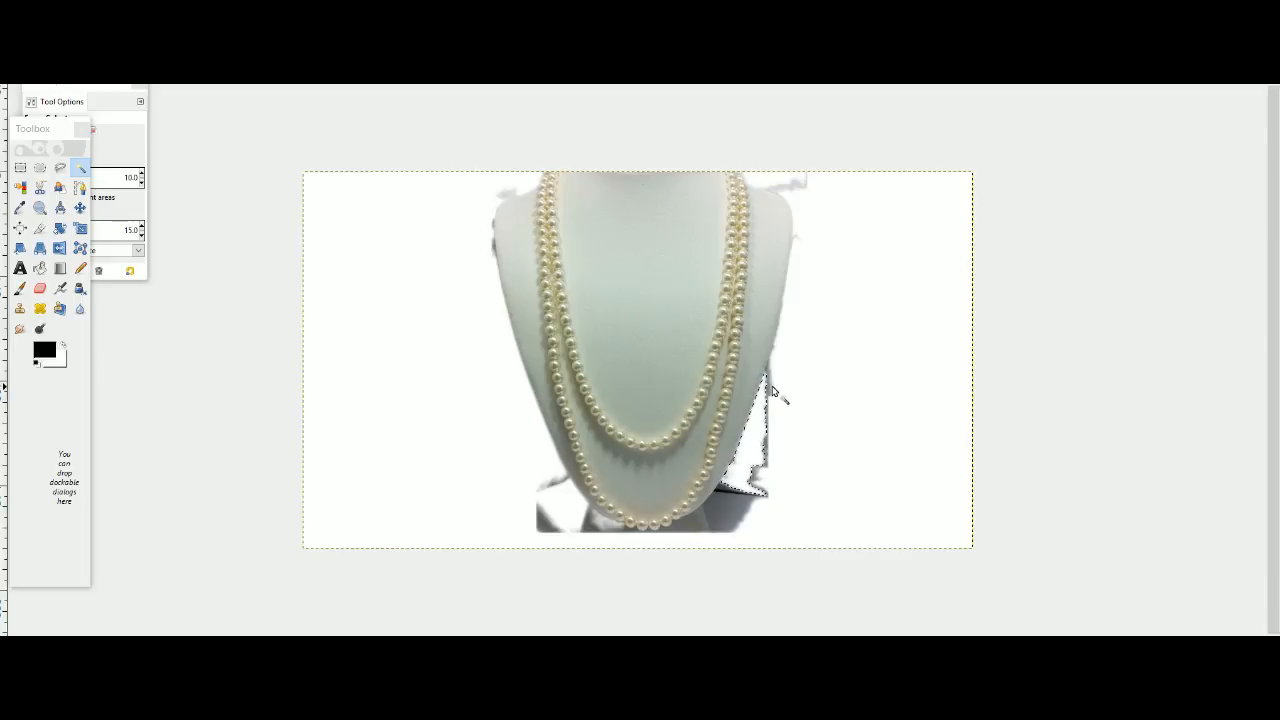
{"action": "left_click", "coordinate": [771, 388]}
{"action": "left_click", "coordinate": [727, 503]}
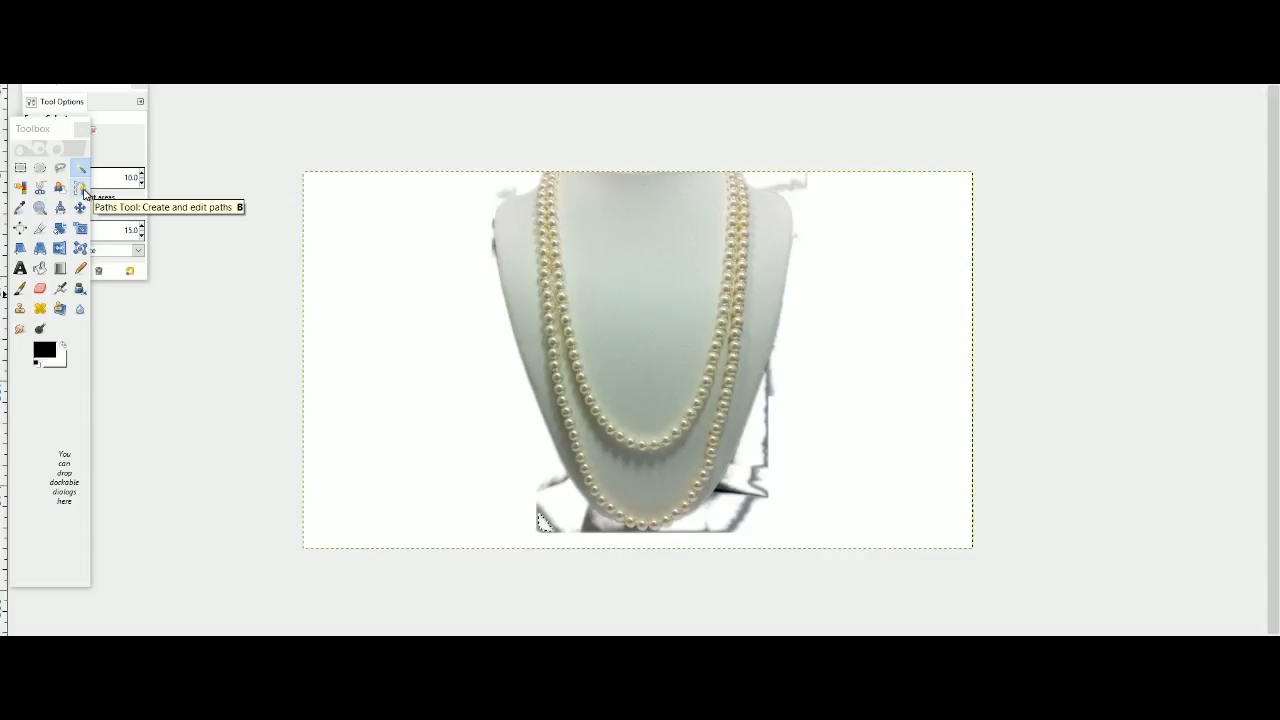
Trace the bust's left edge with the Paths tool, from beside the necklace at the shoulder down to the lowest pearls.
{"action": "left_click", "coordinate": [82, 189]}
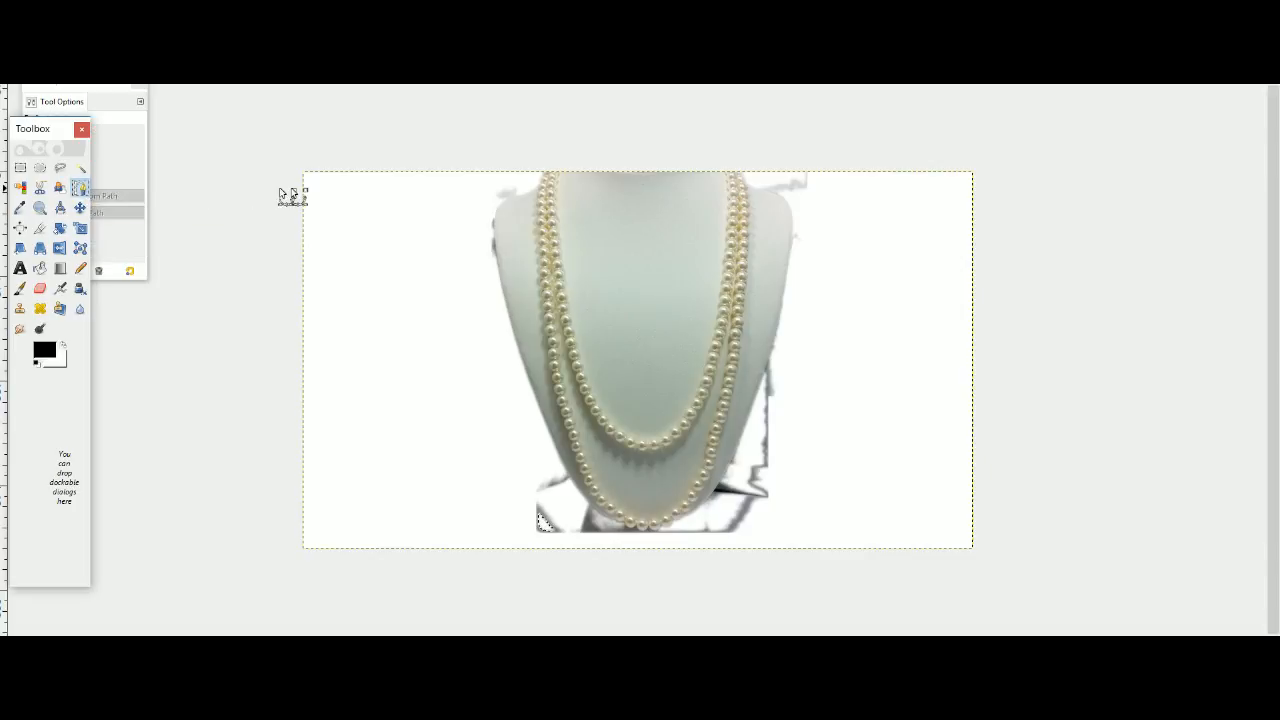
{"action": "left_click", "coordinate": [530, 191]}
{"action": "left_click", "coordinate": [513, 196]}
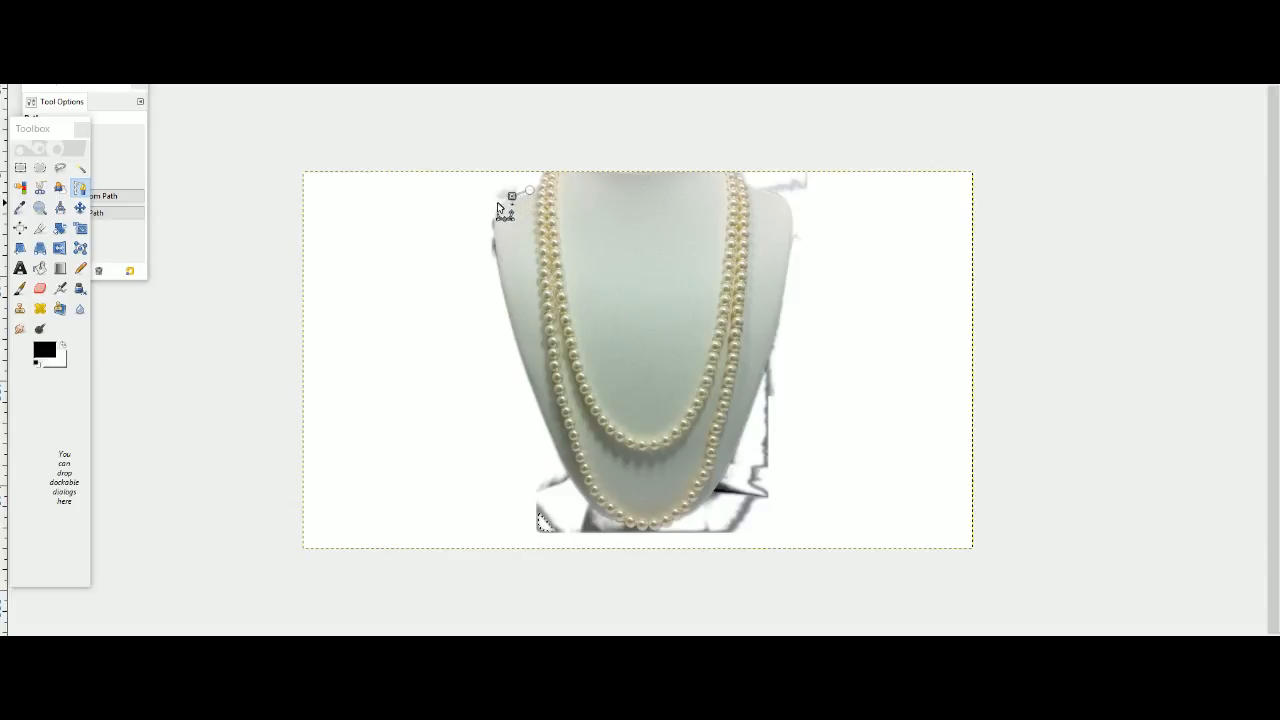
{"action": "left_click", "coordinate": [499, 204]}
{"action": "left_click", "coordinate": [494, 213]}
{"action": "left_click_drag", "start_coordinate": [492, 230], "coordinate": [498, 270]}
{"action": "left_click", "coordinate": [502, 300]}
{"action": "left_click", "coordinate": [511, 326]}
{"action": "left_click", "coordinate": [519, 357]}
{"action": "left_click", "coordinate": [572, 483]}
{"action": "left_click", "coordinate": [580, 495]}
{"action": "left_click", "coordinate": [590, 506]}
{"action": "left_click", "coordinate": [617, 523]}
Continue the path below and outside the bust's left side and back to the shoulder, enclosing the leftover backdrop.
{"action": "left_click", "coordinate": [467, 531]}
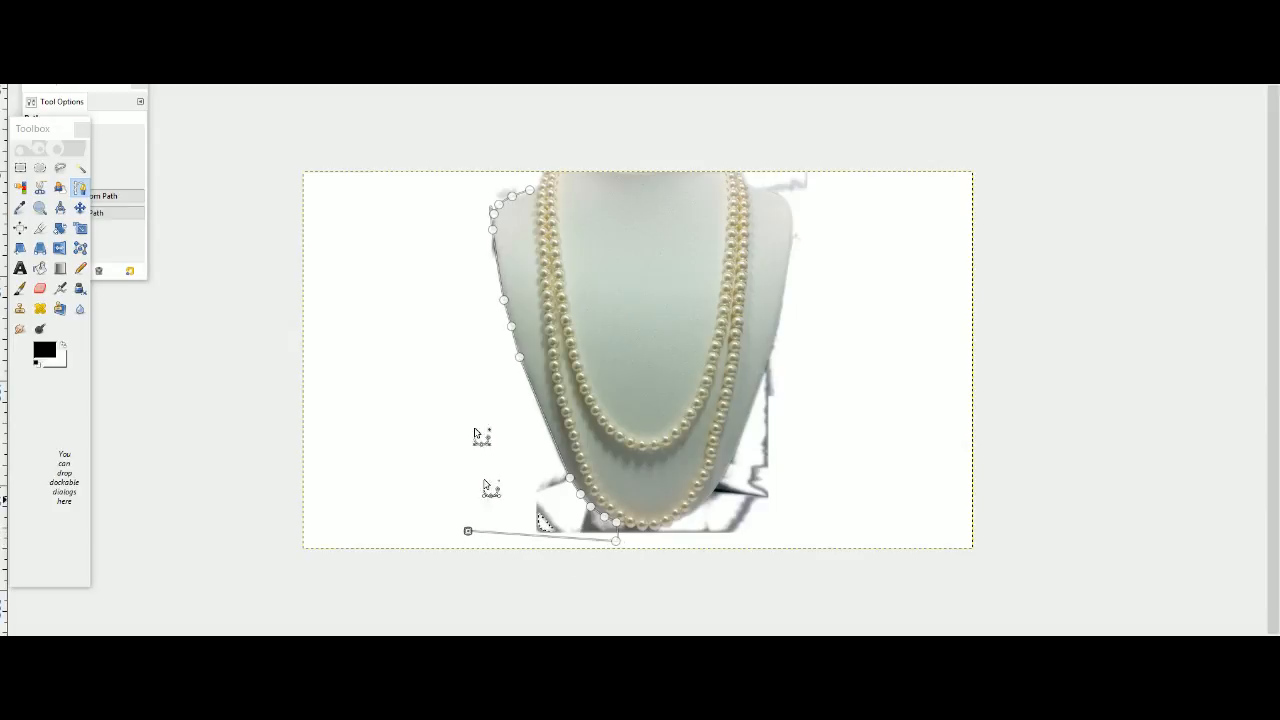
{"action": "left_click", "coordinate": [467, 146]}
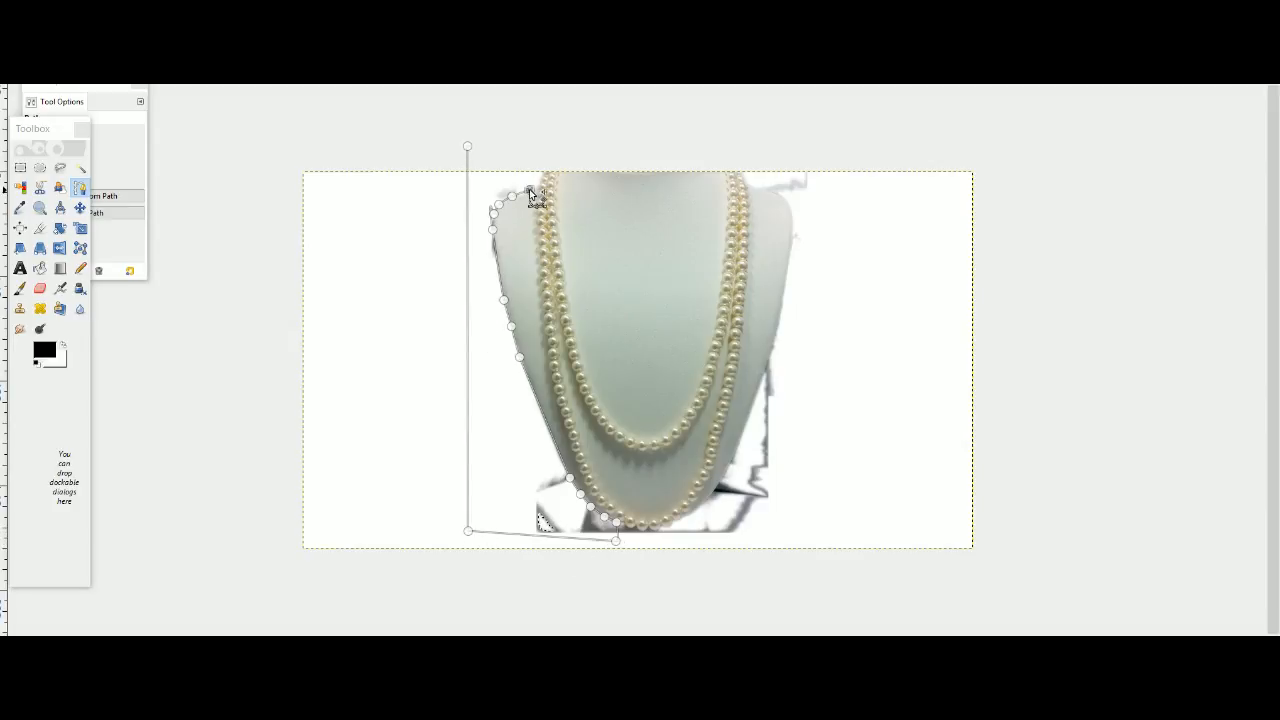
{"action": "mouse_move", "coordinate": [466, 148]}
{"action": "left_mouse_down"}
{"action": "mouse_move", "coordinate": [491, 160]}
{"action": "mouse_move", "coordinate": [456, 144]}
{"action": "left_mouse_up"}
{"action": "left_click", "coordinate": [468, 147]}
{"action": "left_click", "coordinate": [494, 158]}
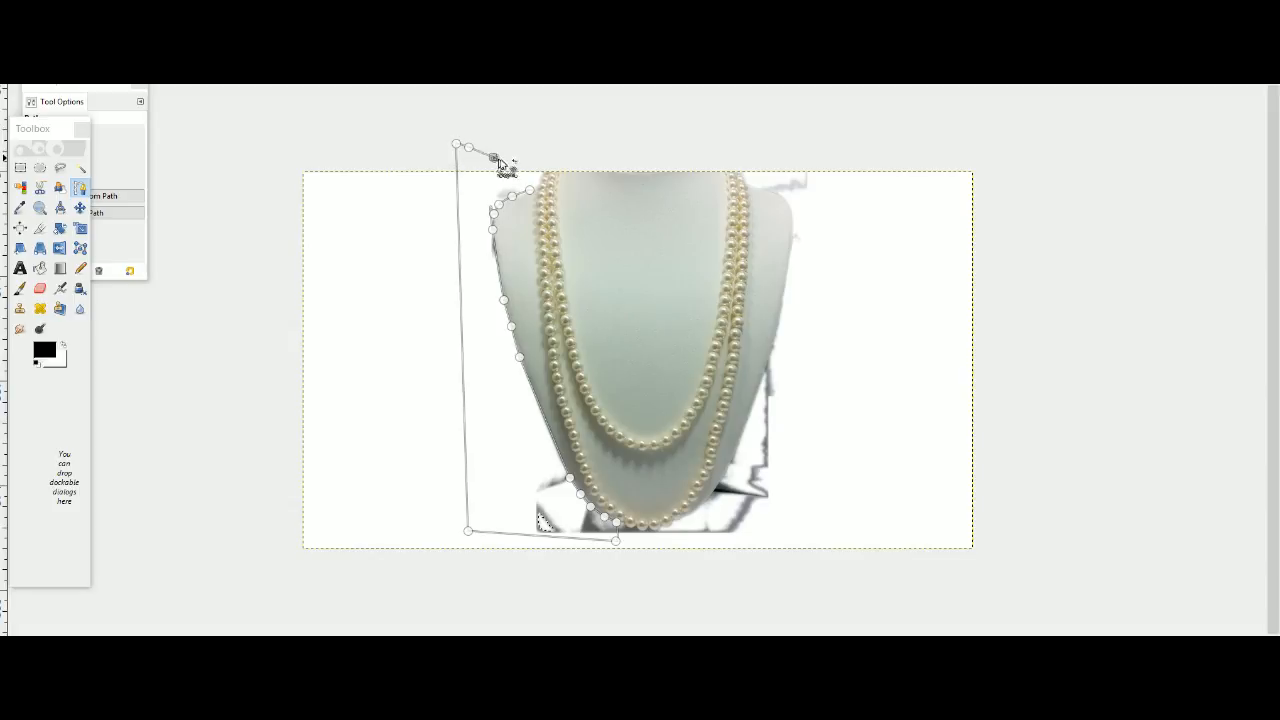
{"action": "left_click", "coordinate": [515, 166]}
{"action": "left_click", "coordinate": [522, 178]}
{"action": "left_click", "coordinate": [523, 179]}
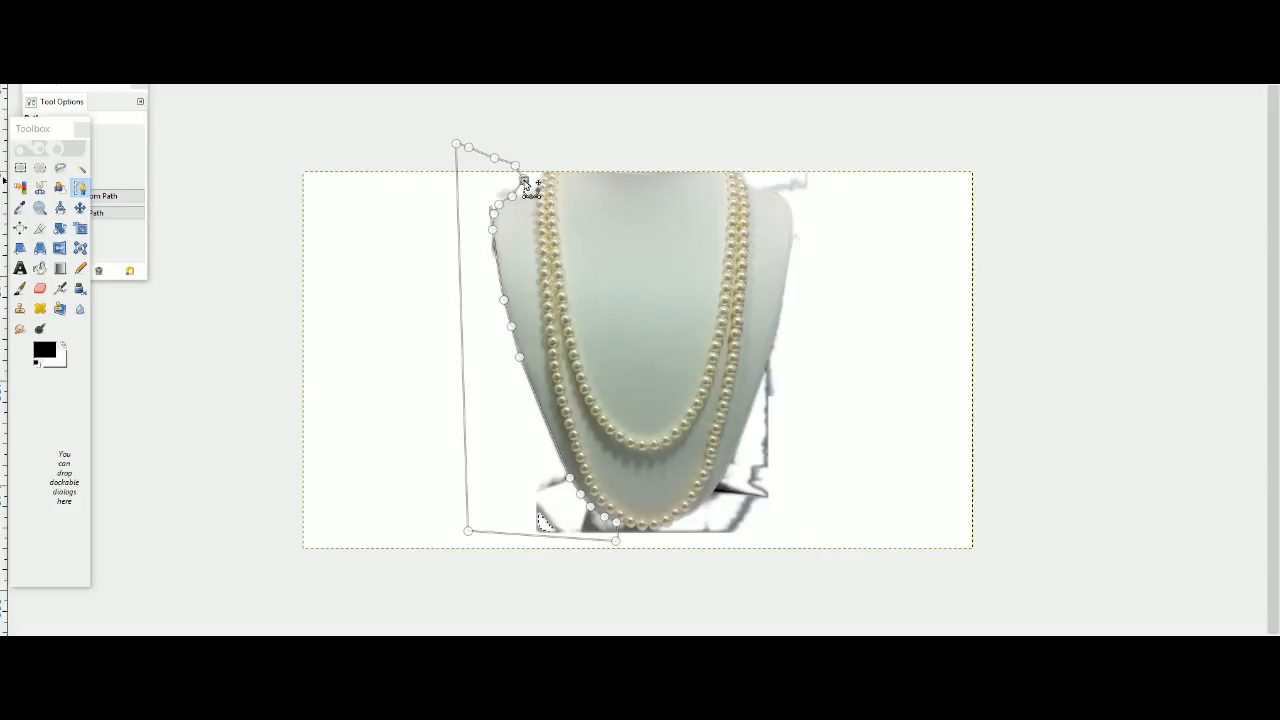
Try to cut the backdrop enclosed by the path left of the bust, and undo the last change.
{"action": "right_click", "coordinate": [493, 187]}
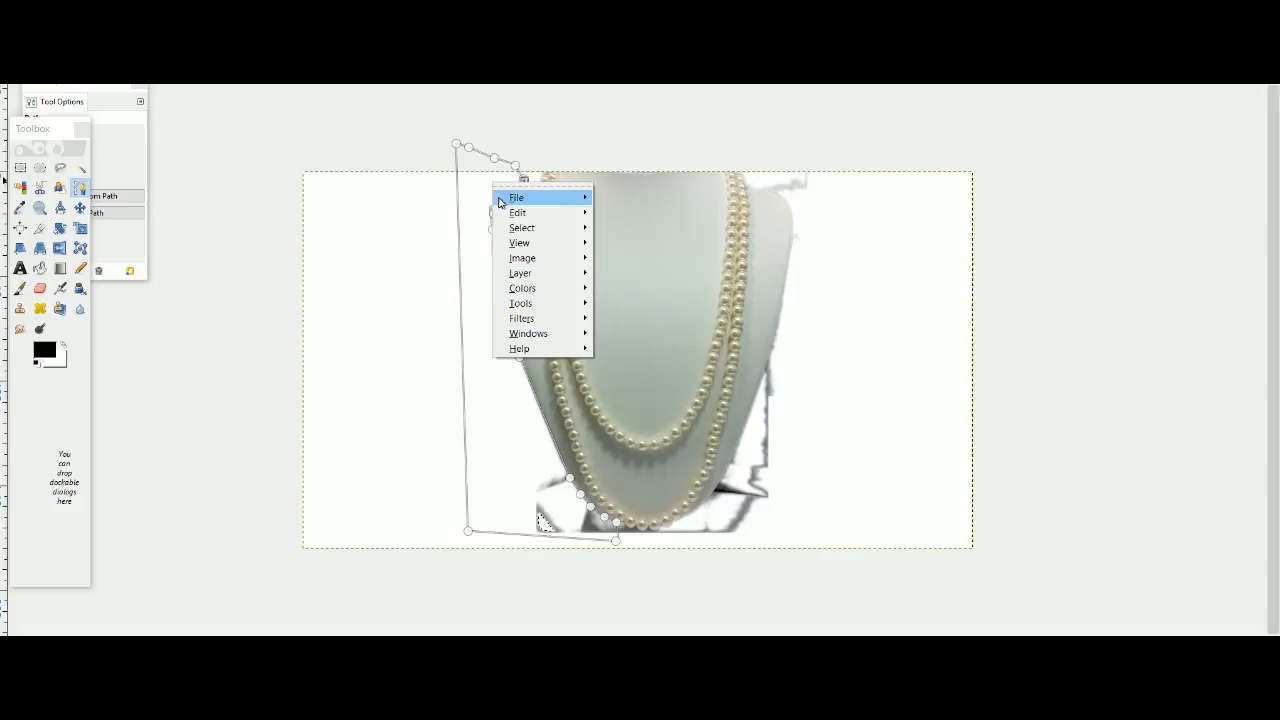
{"action": "mouse_move", "coordinate": [505, 197]}
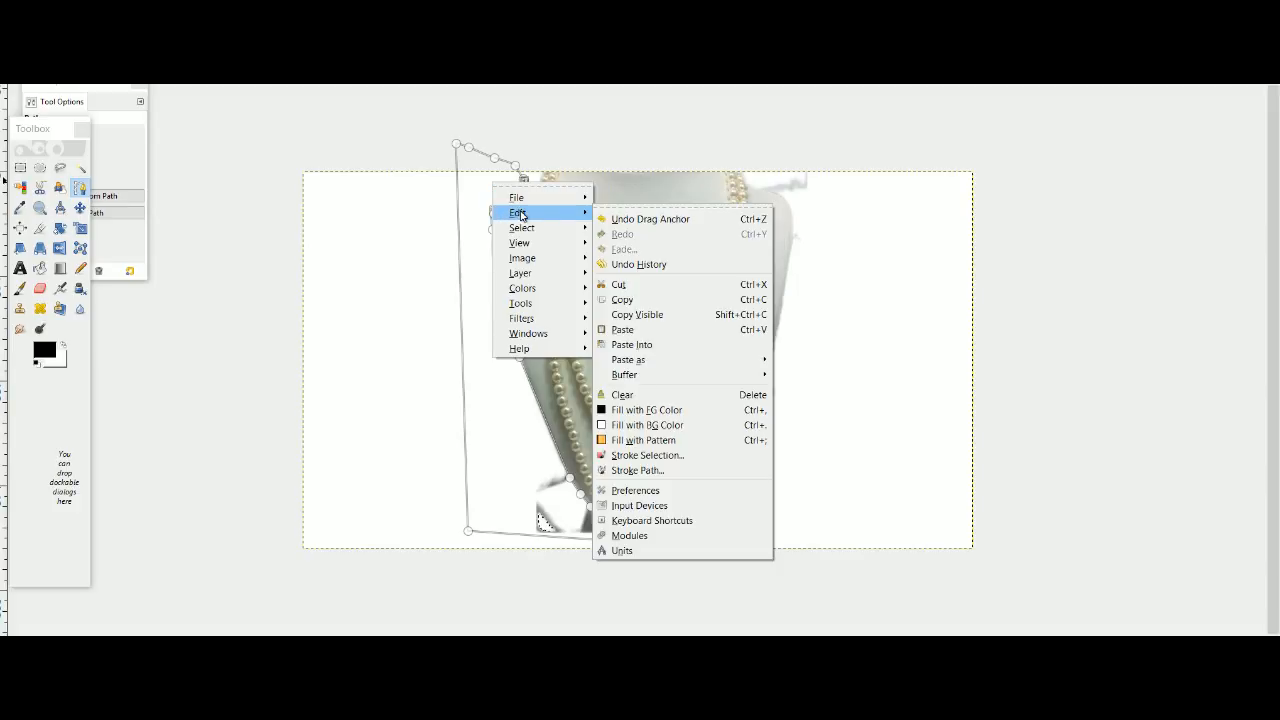
{"action": "left_click", "coordinate": [643, 284]}
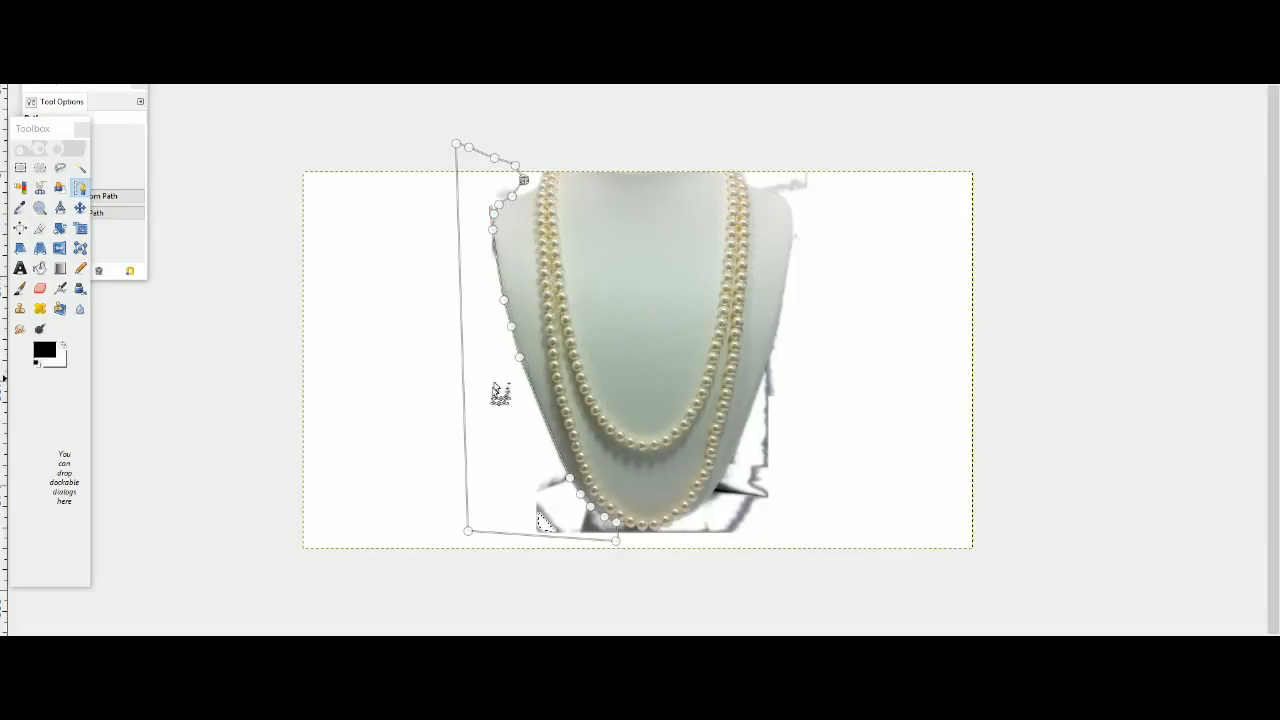
{"action": "left_click", "coordinate": [502, 431]}
{"action": "key", "text": "ctrl+z"}
{"action": "right_click", "coordinate": [477, 248]}
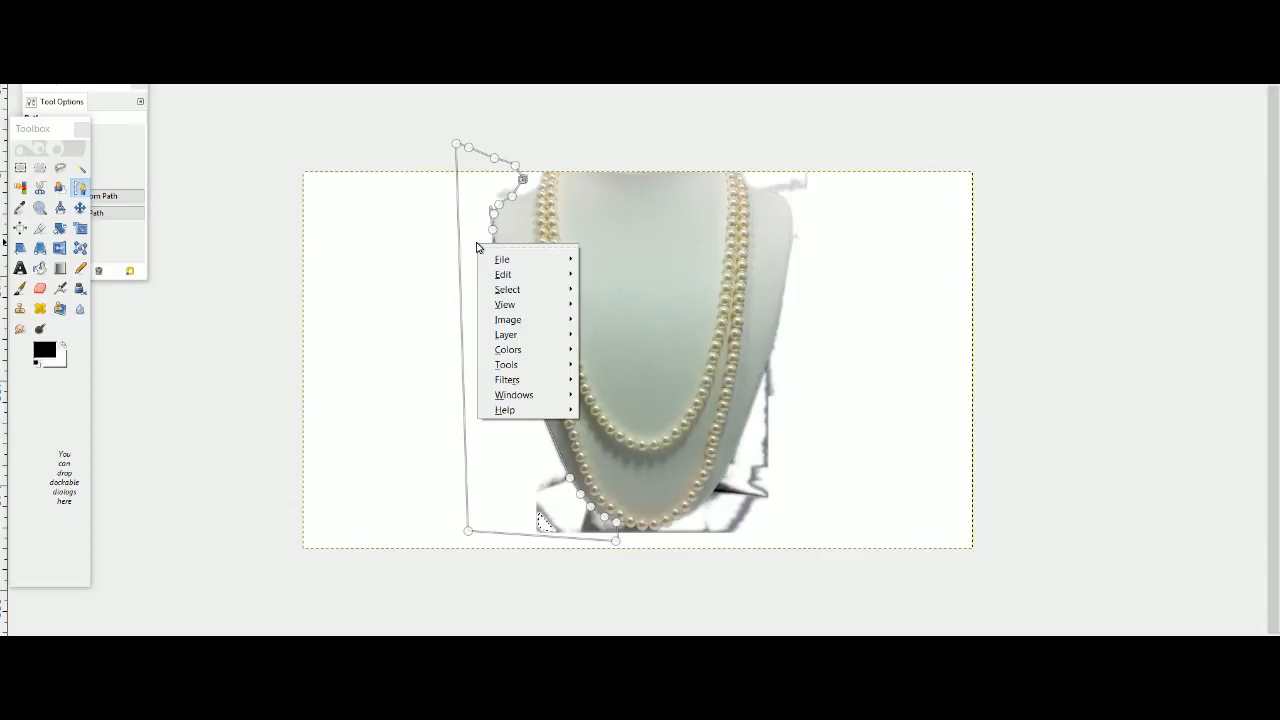
{"action": "left_click", "coordinate": [410, 334]}
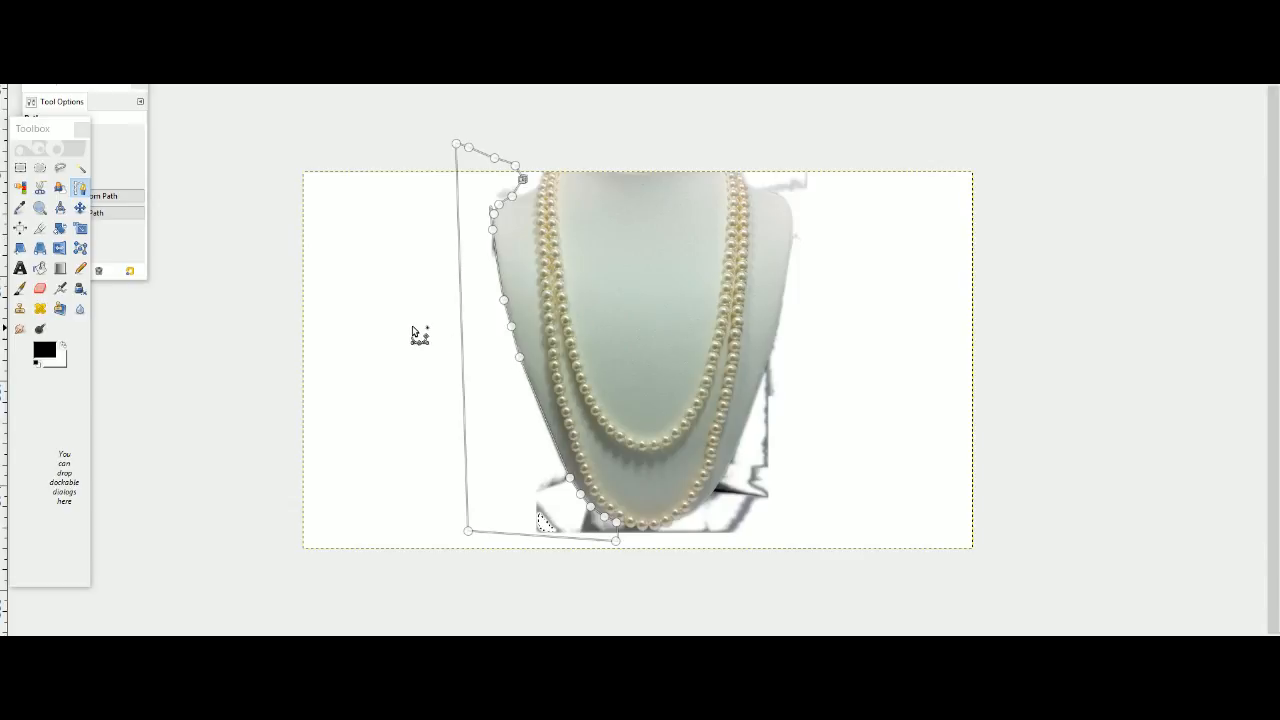